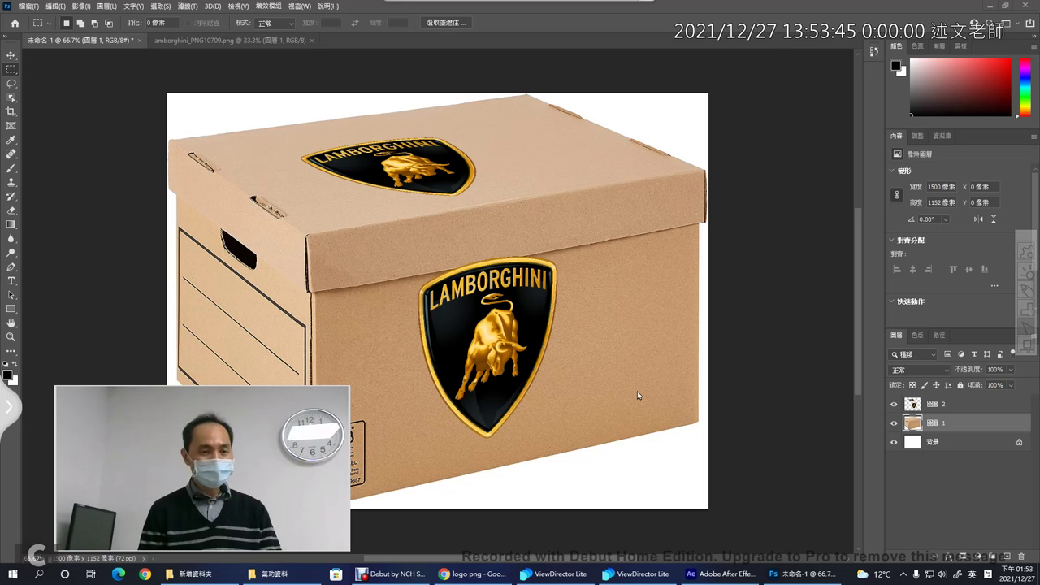
Step: From the 'PhotoShop 消失點應用' course tab in Chrome, view 台中文創園區.jpg full-size in a new tab
left_click(475, 573)
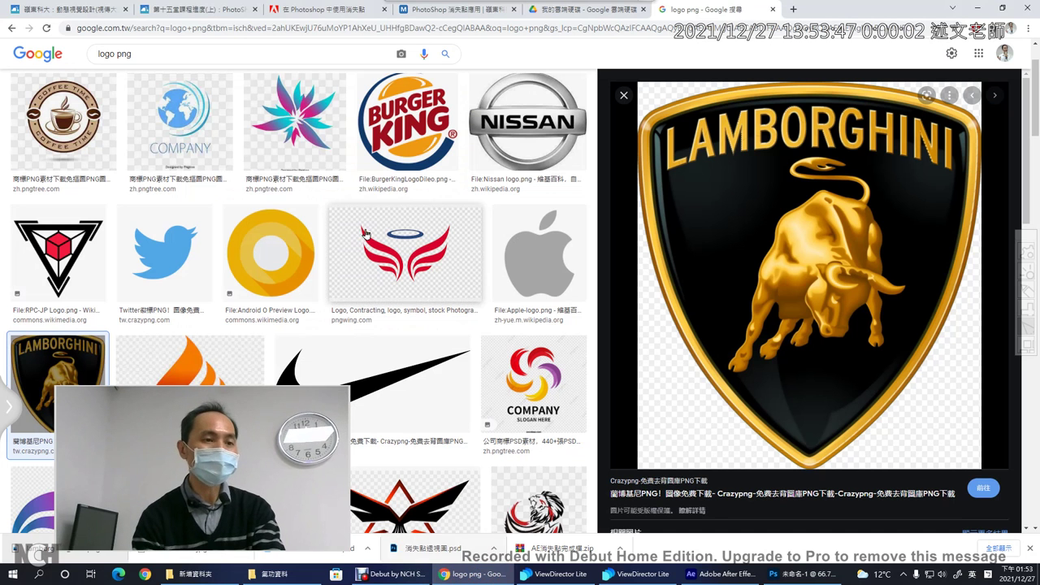
left_click(199, 12)
left_click(437, 16)
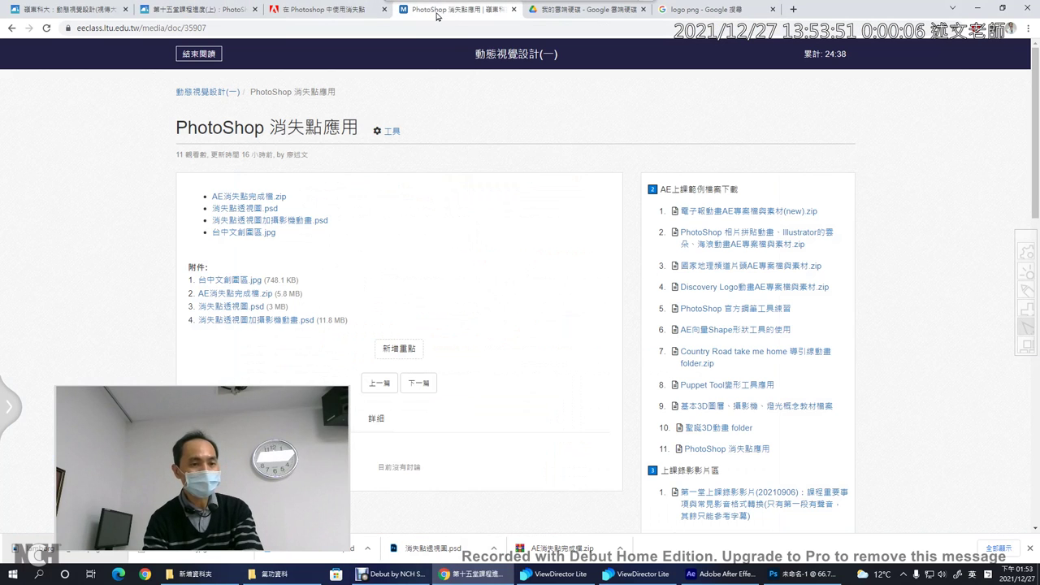
left_click(250, 234)
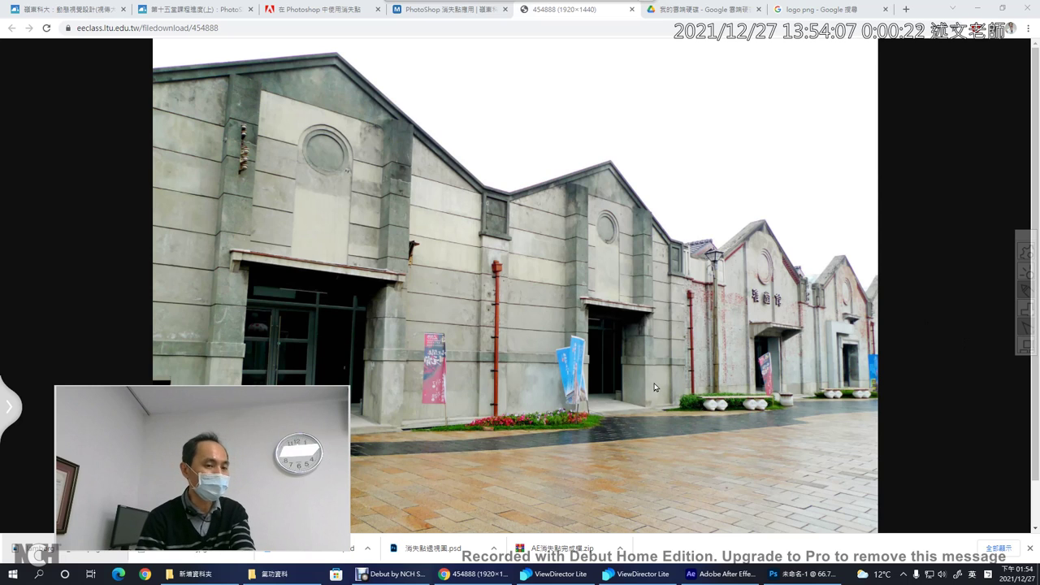
Step: Copy the warehouse facade photo with 複製圖片 and return to the Photoshop box composite
left_click_drag(768, 417, 713, 430)
mouse_move(514, 470)
left_mouse_down()
mouse_move(601, 552)
mouse_move(820, 507)
mouse_move(810, 446)
left_mouse_up()
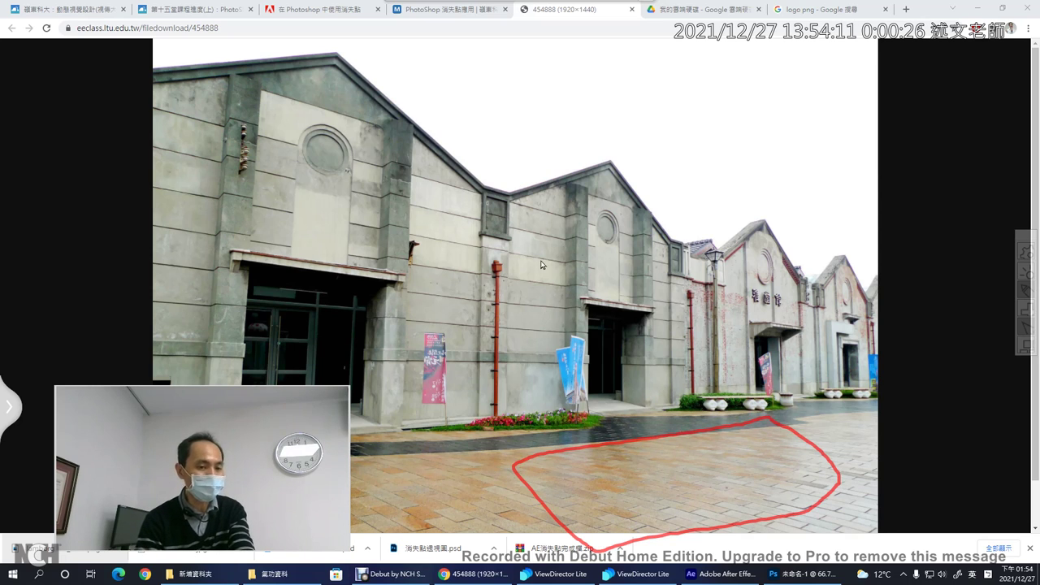
left_click_drag(519, 322, 568, 228)
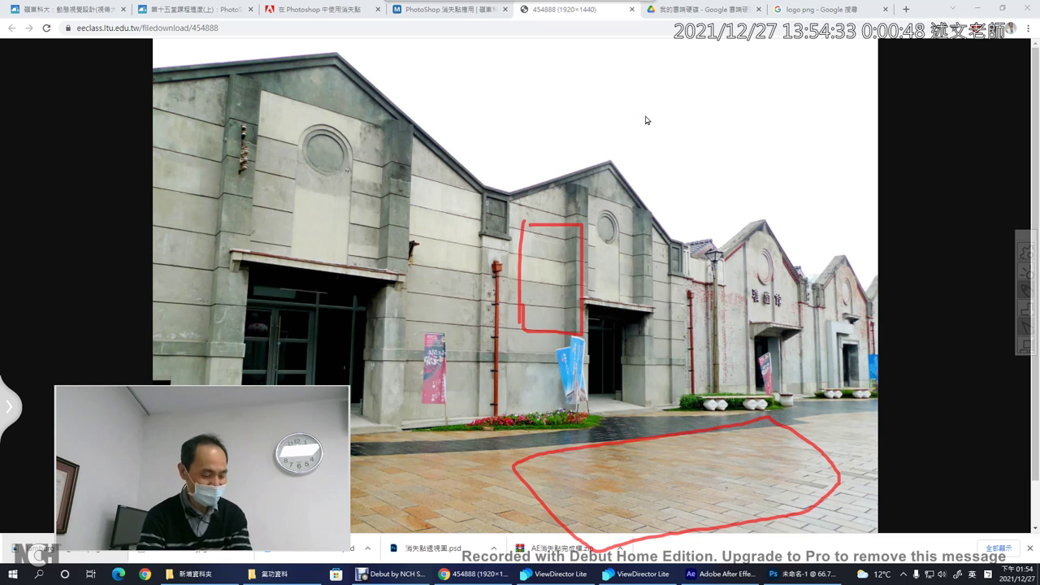
key("e")
right_click(619, 147)
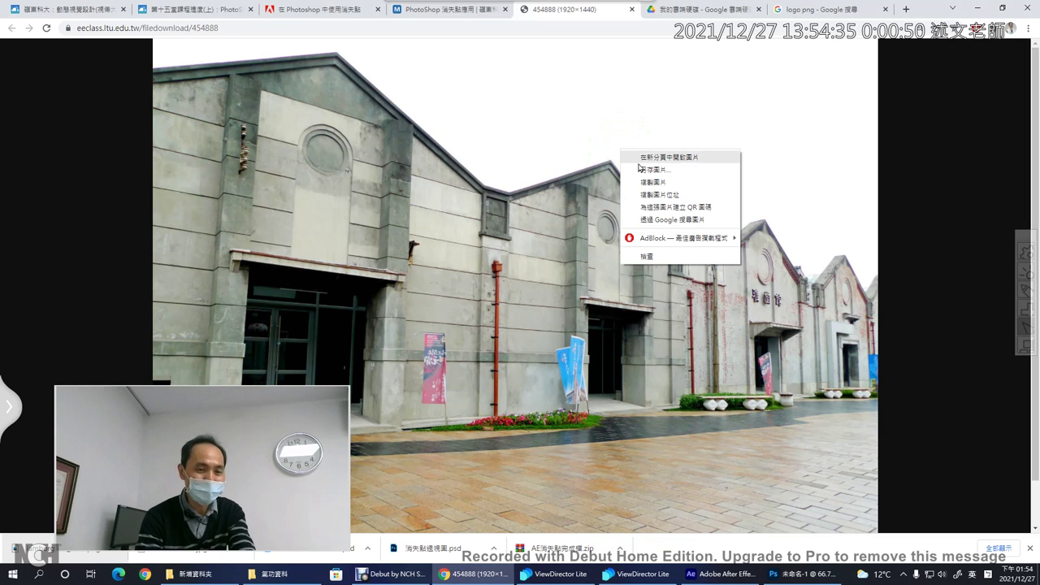
left_click(651, 185)
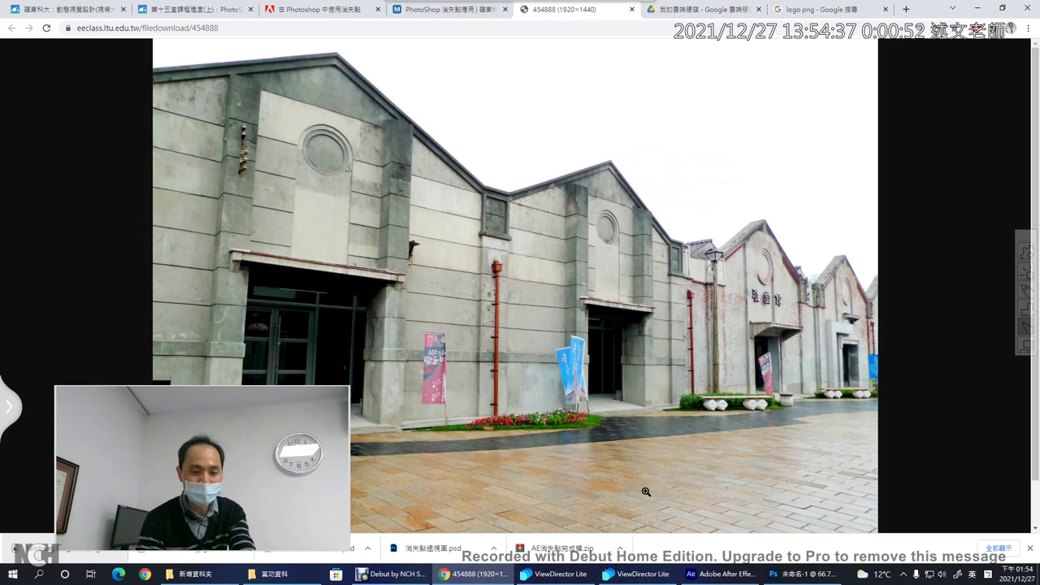
left_click(781, 566)
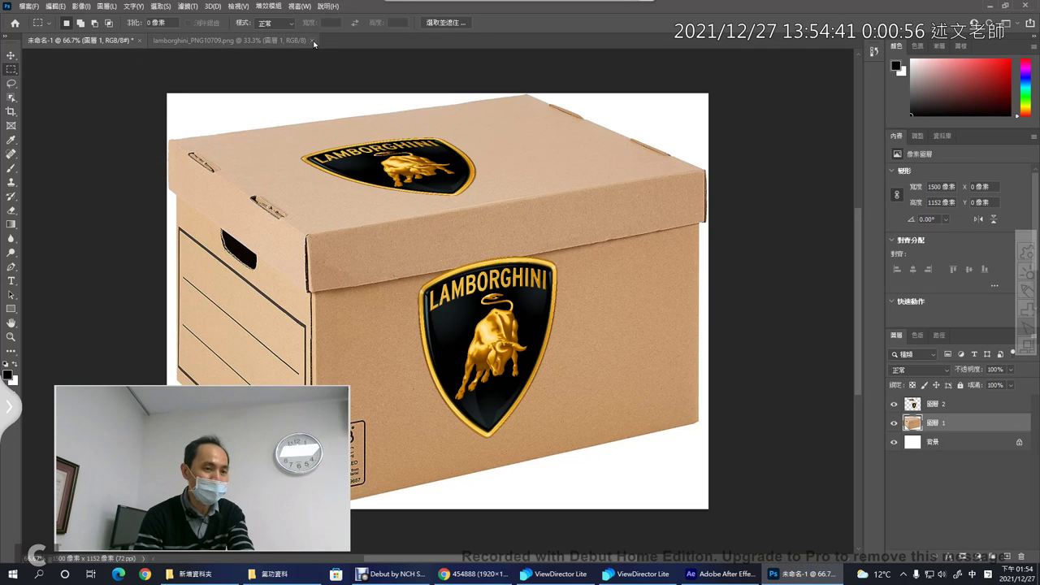
Step: Close the box composite without saving and create a blank 1920×1440 px document
left_click(140, 40)
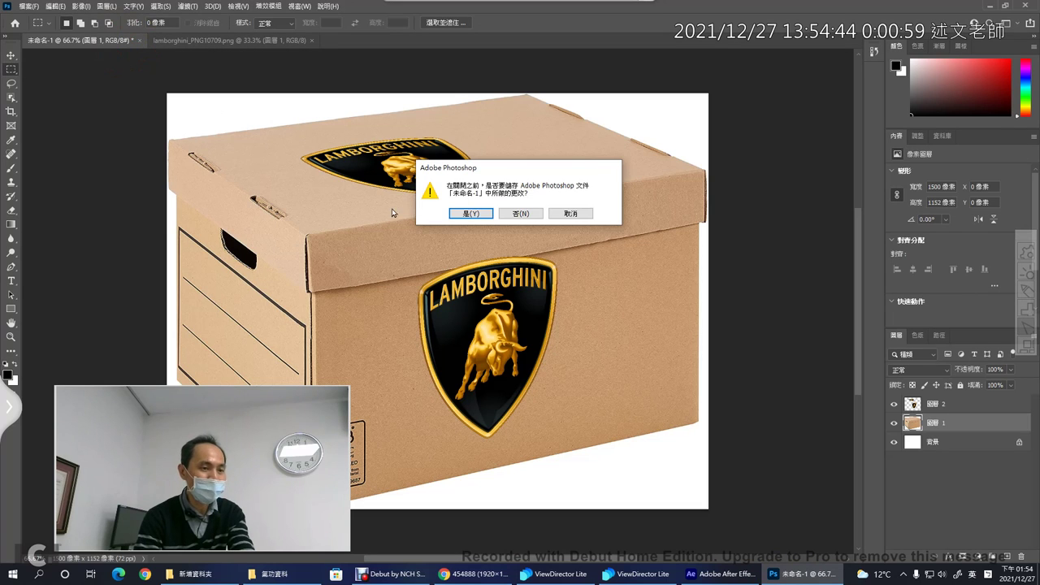
left_click(510, 215)
left_click(32, 7)
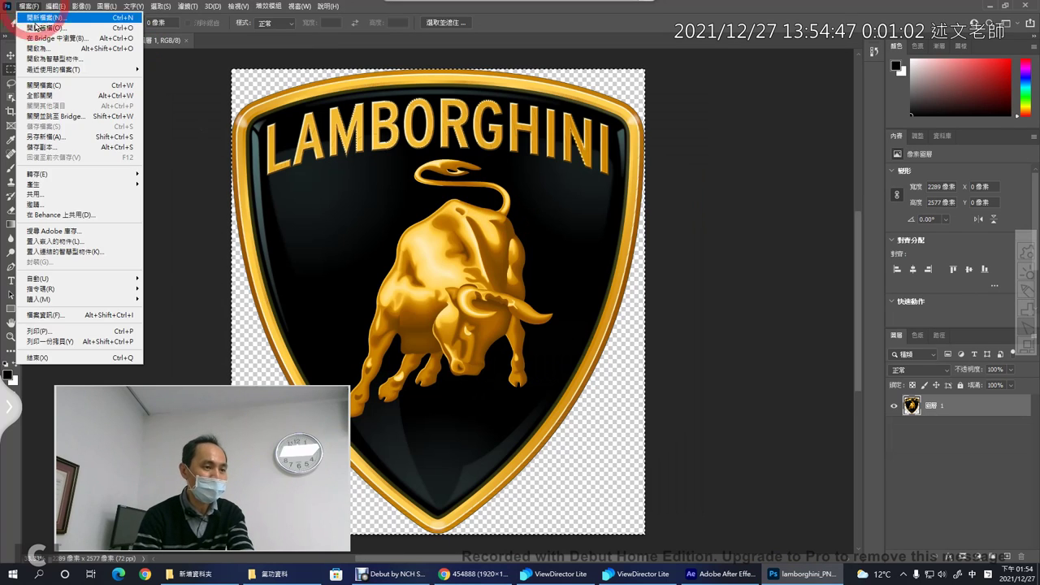
left_click(36, 27)
left_click(462, 272)
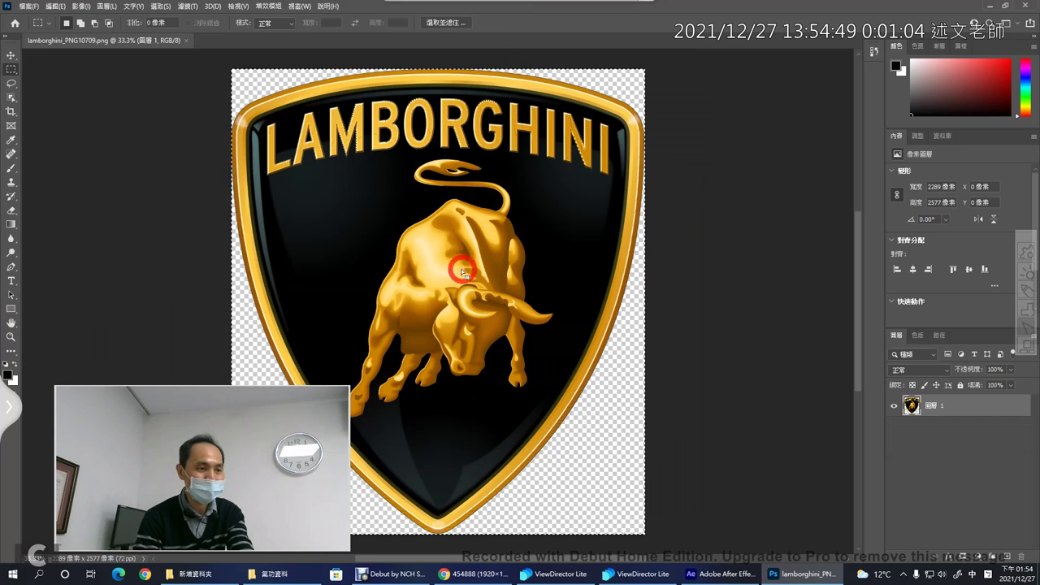
left_click(29, 5)
left_click(36, 13)
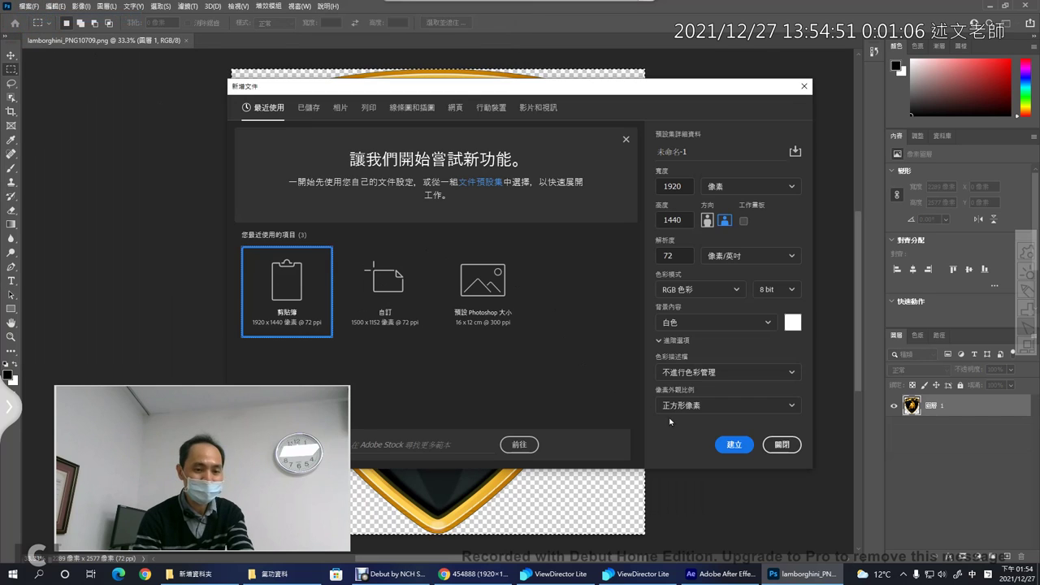
left_click(733, 444)
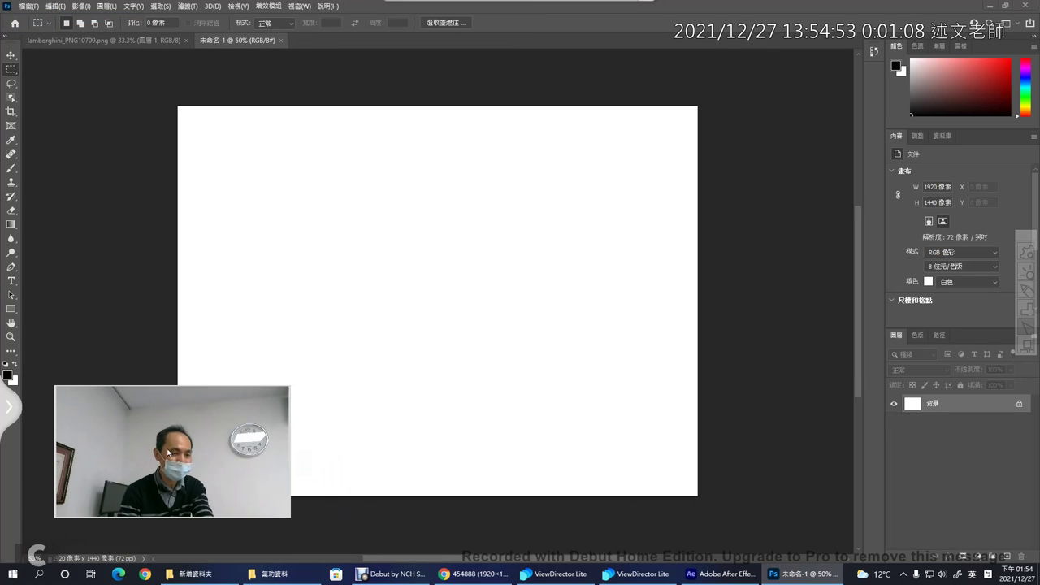
Step: Paste the building photo in as 圖層 1 and add an empty 圖層 2 above it
left_click_drag(167, 452, 900, 480)
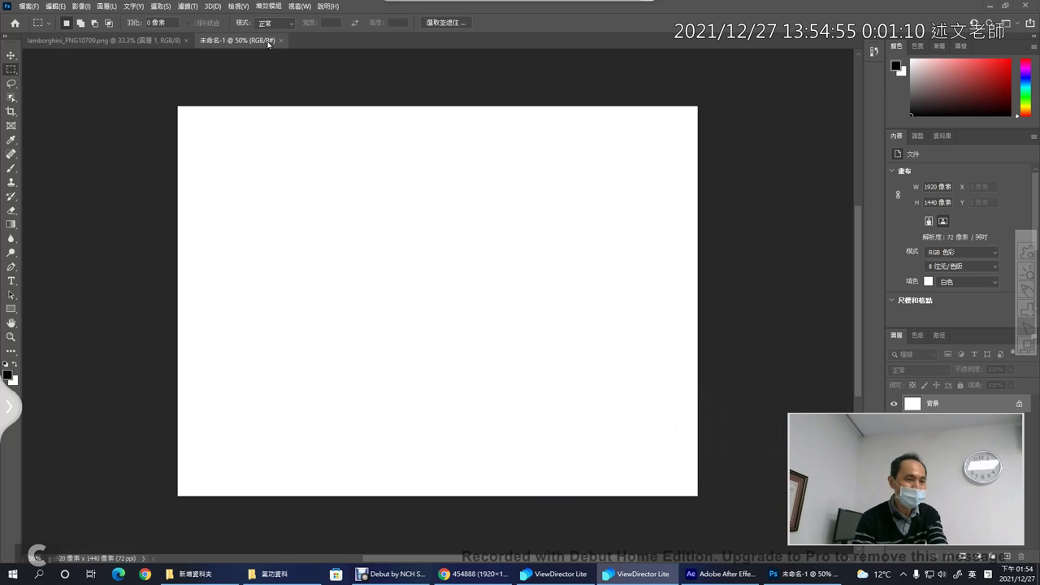
key("ctrl+v")
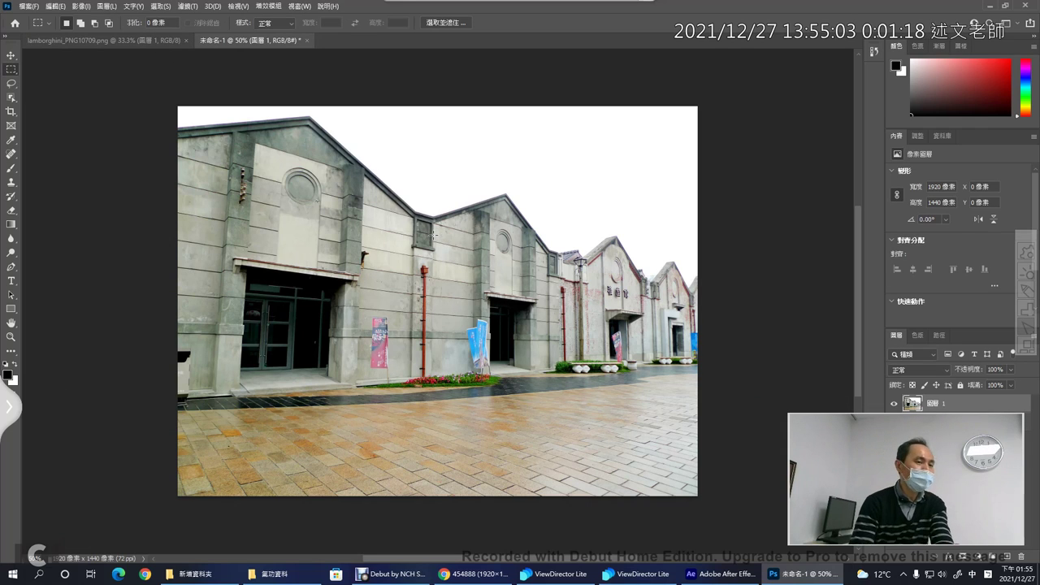
left_click_drag(934, 489, 176, 493)
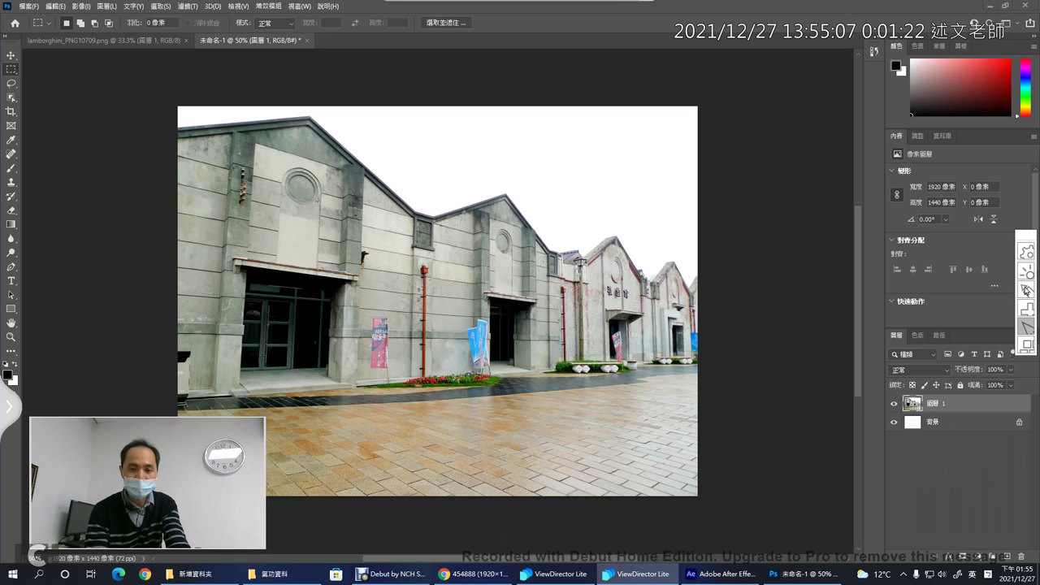
left_click_drag(965, 371, 952, 411)
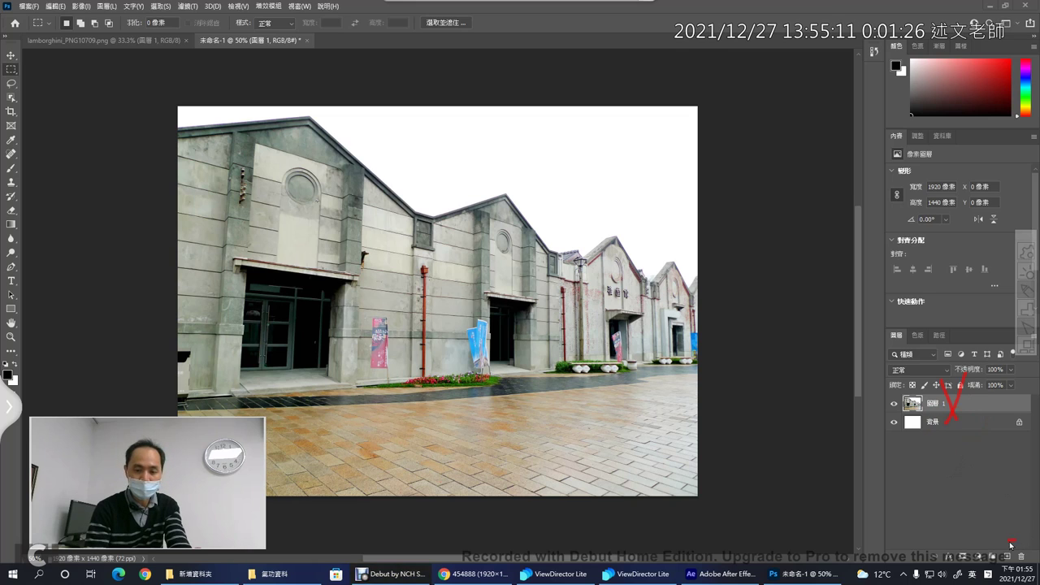
left_click_drag(1010, 545, 1006, 568)
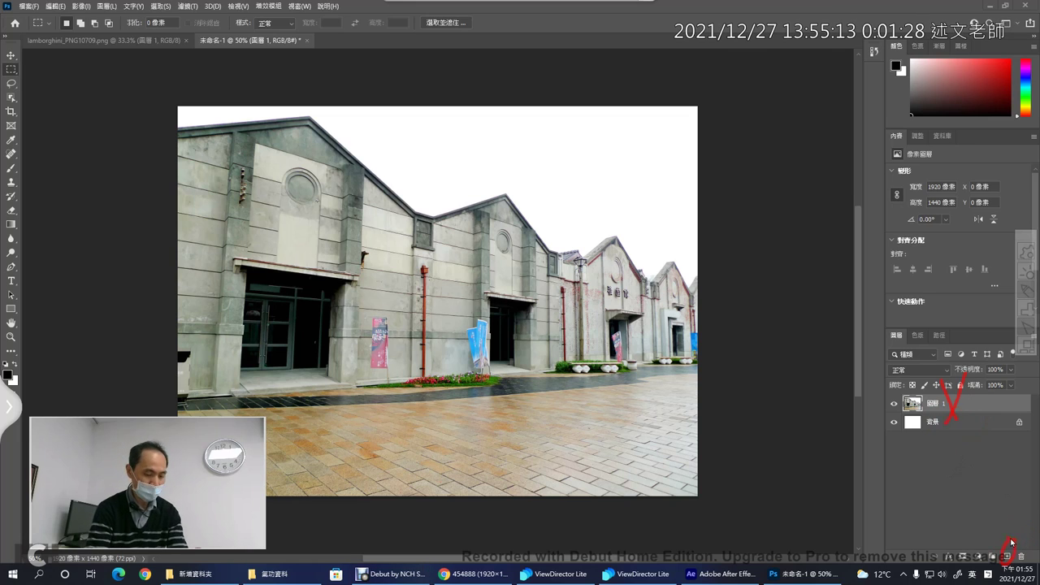
key("Escape")
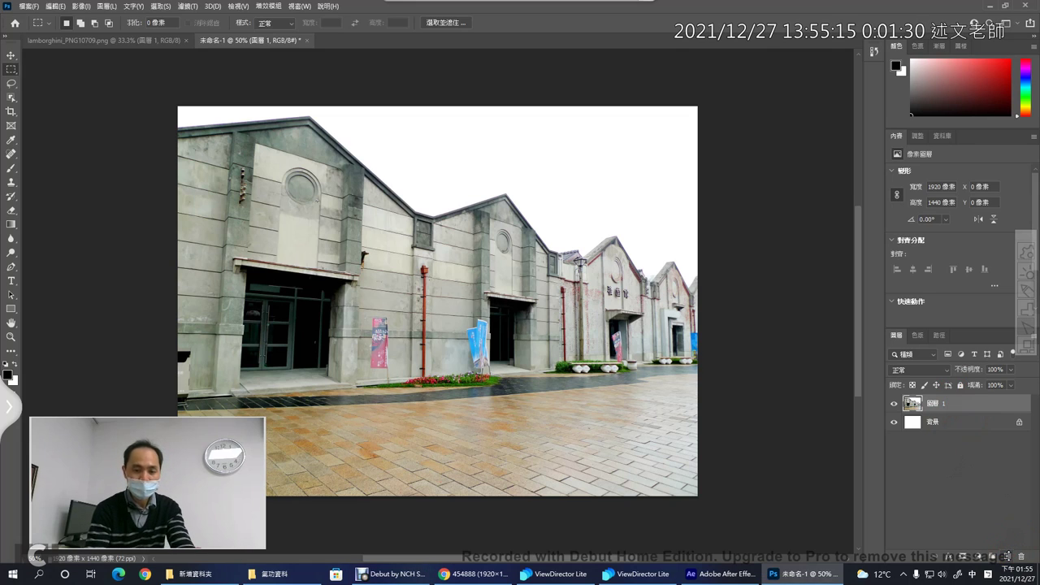
left_click(1007, 556)
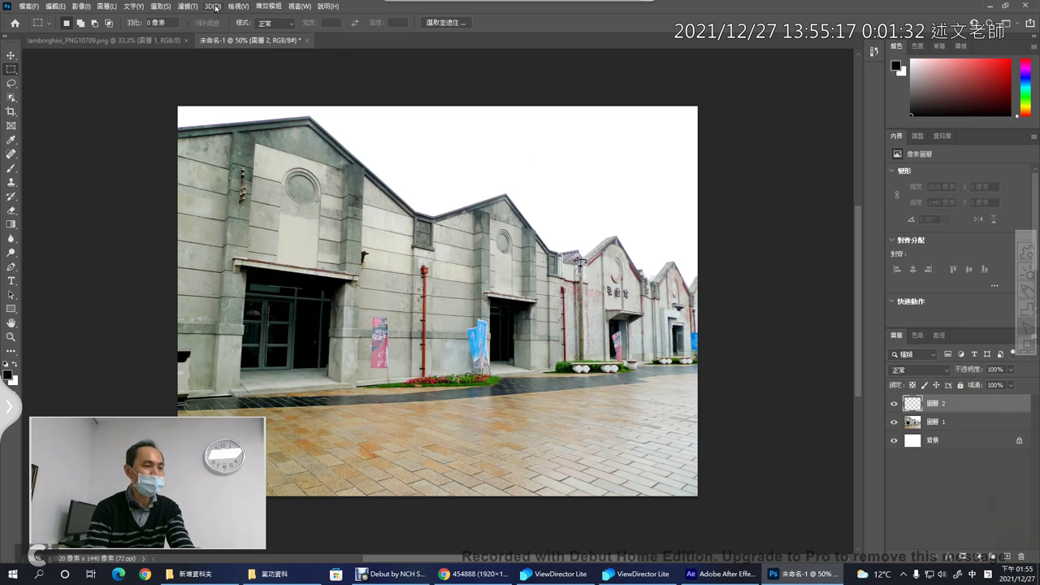
left_click(188, 6)
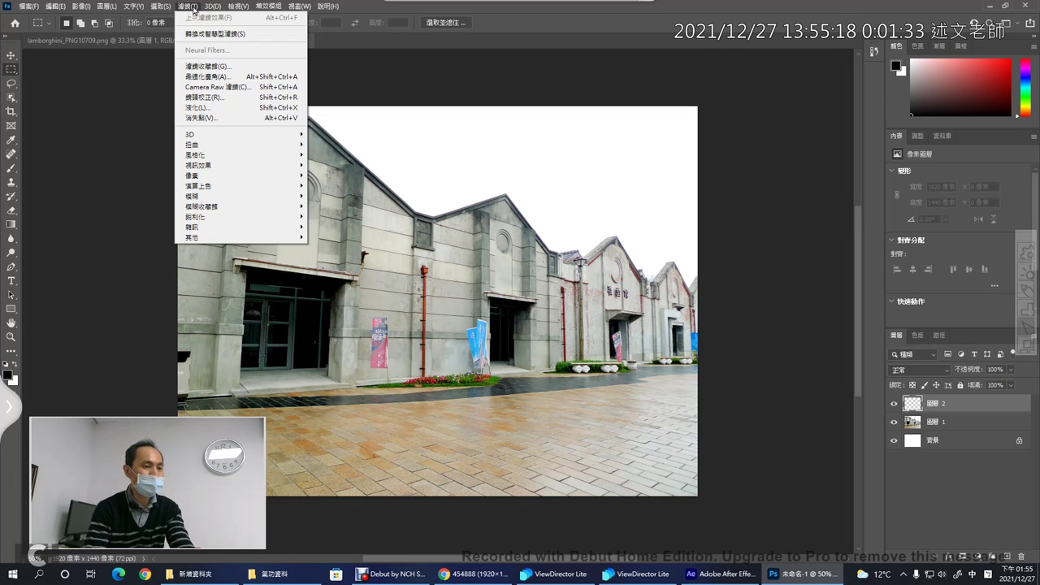
left_click(231, 119)
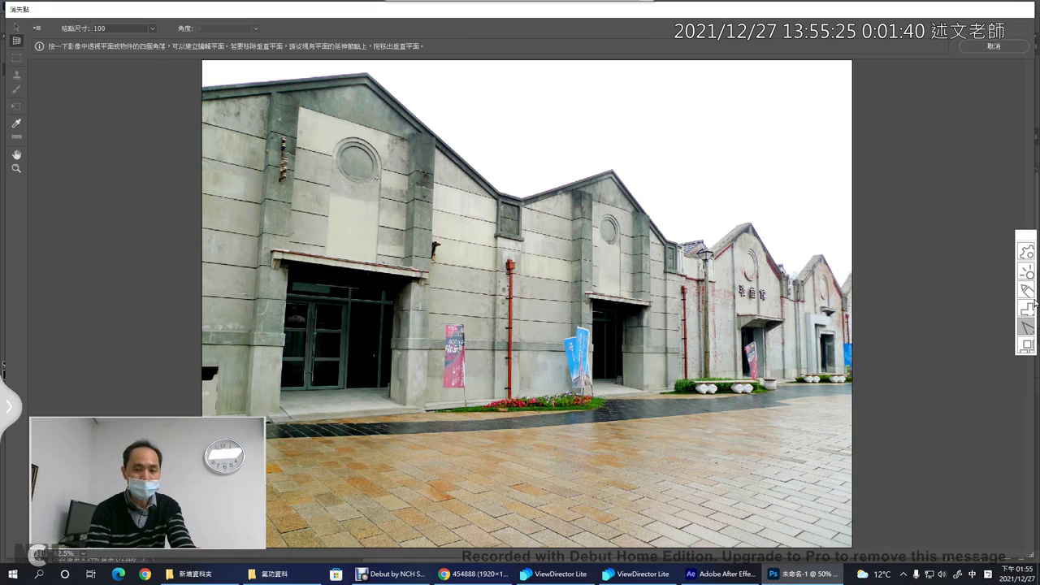
key("shift")
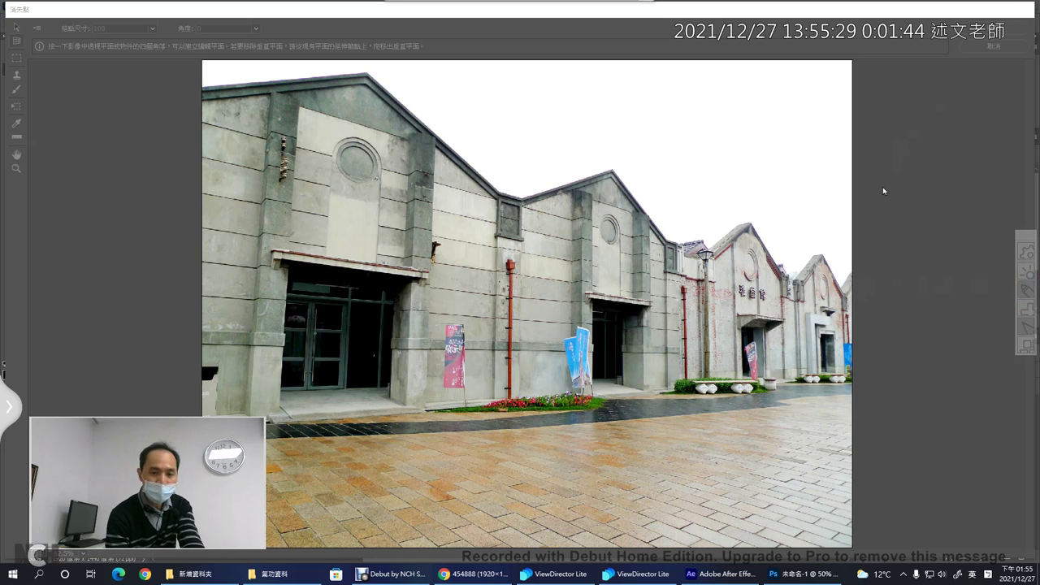
left_click_drag(818, 296, 721, 276)
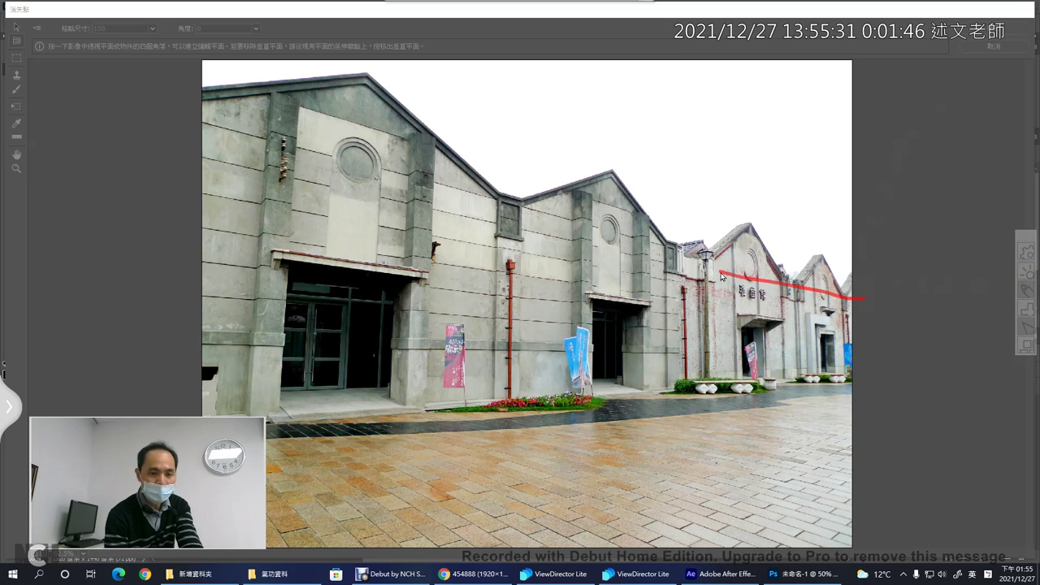
left_click_drag(635, 249, 520, 216)
left_click_drag(388, 167, 252, 126)
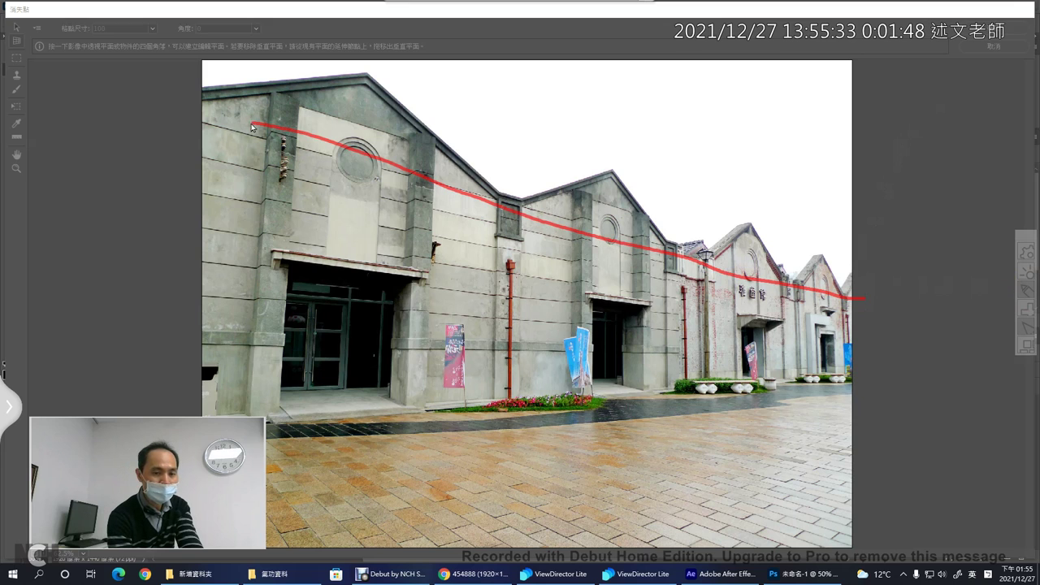
mouse_move(202, 376)
left_mouse_down()
mouse_move(684, 348)
mouse_move(843, 367)
left_mouse_up()
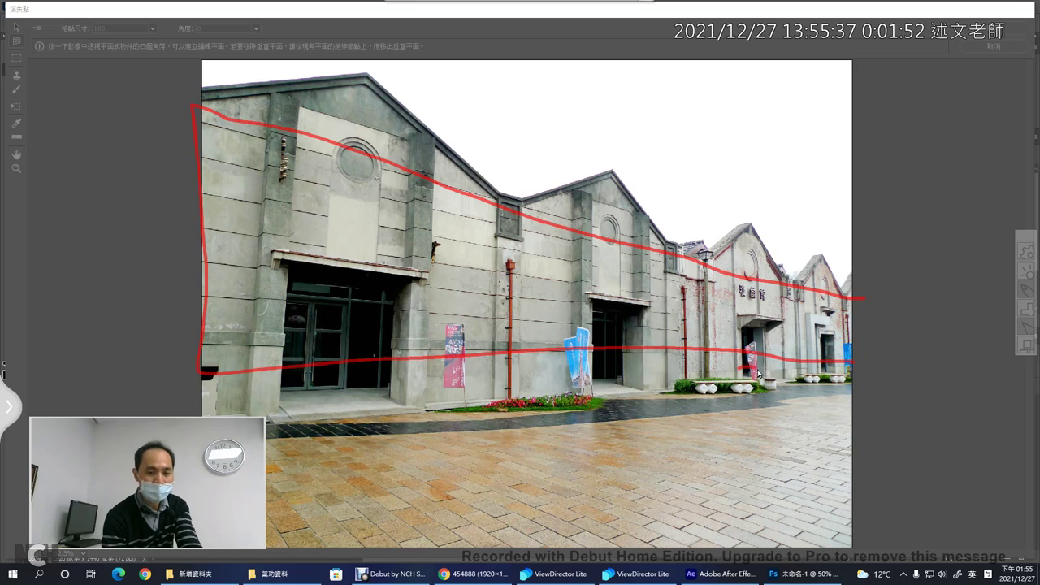
mouse_move(758, 373)
left_mouse_down()
mouse_move(889, 439)
mouse_move(613, 534)
mouse_move(334, 569)
mouse_move(213, 448)
left_mouse_up()
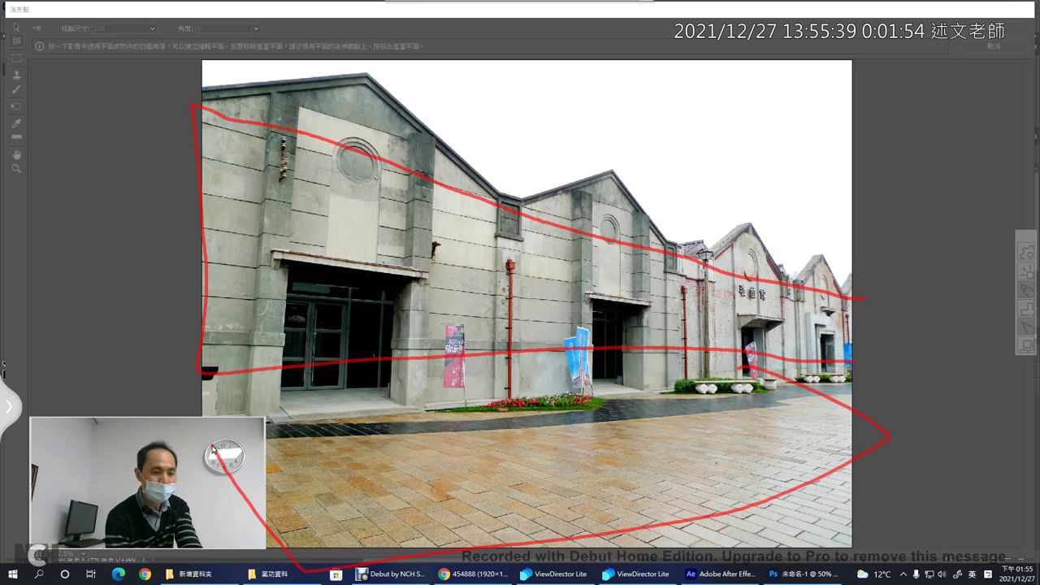
mouse_move(708, 86)
left_mouse_down()
mouse_move(693, 143)
mouse_move(772, 266)
mouse_move(842, 278)
left_mouse_up()
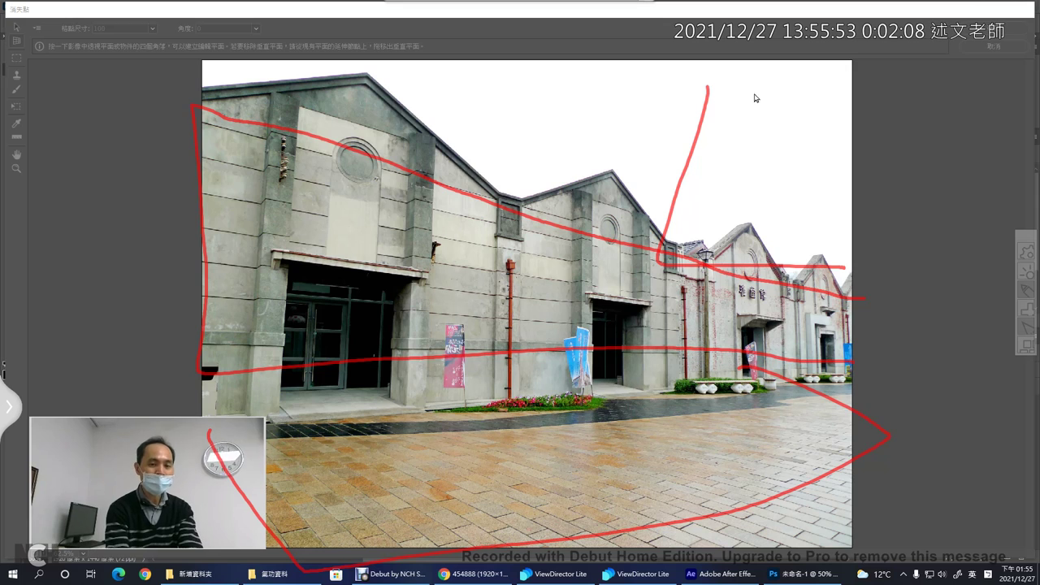
mouse_move(752, 86)
left_mouse_down()
mouse_move(741, 175)
mouse_move(923, 101)
mouse_move(748, 208)
left_mouse_up()
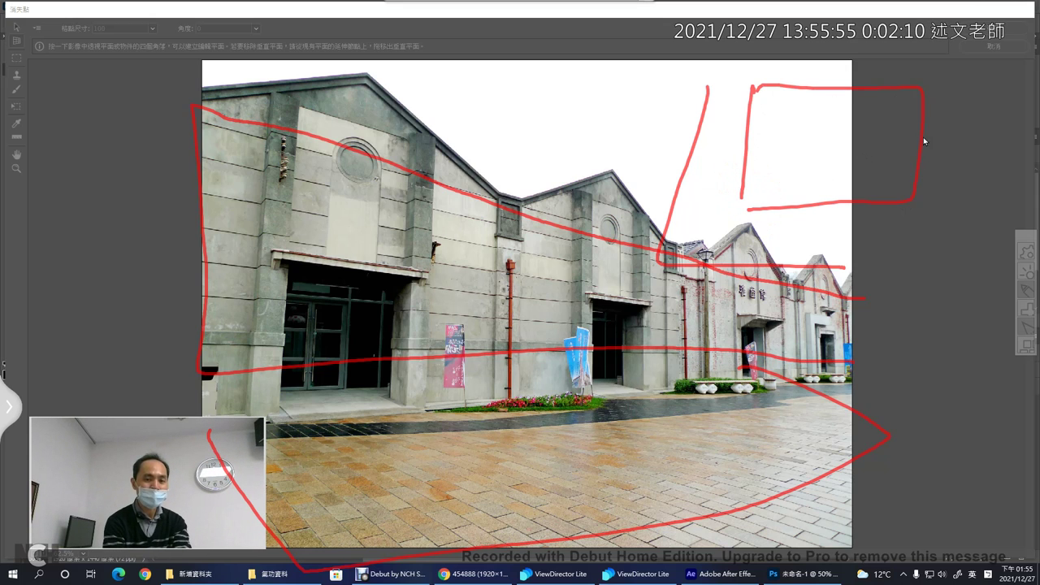
left_click_drag(526, 58, 522, 169)
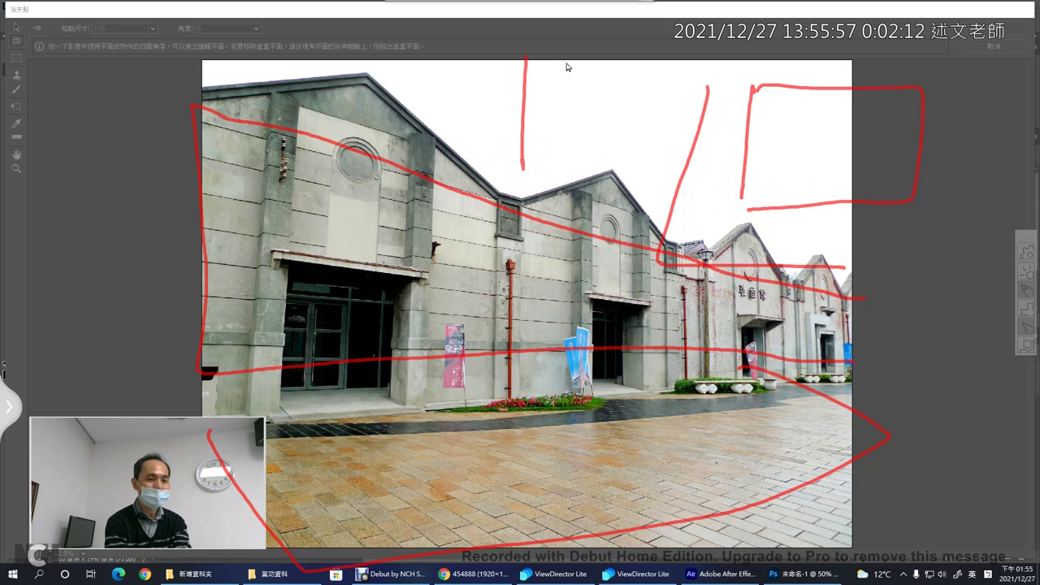
left_click_drag(574, 106, 572, 153)
left_click_drag(630, 96, 626, 159)
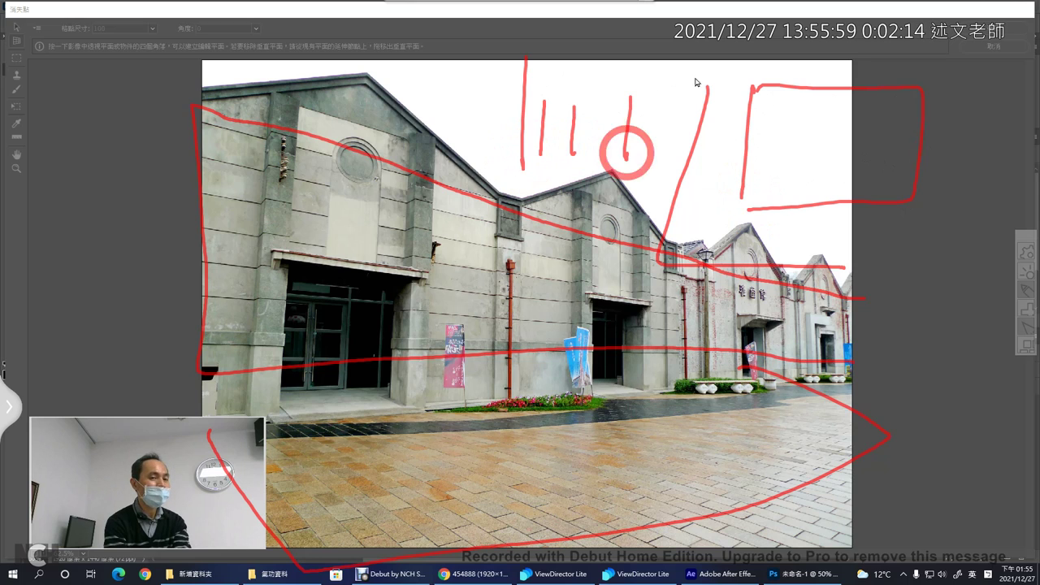
left_click_drag(725, 78, 510, 108)
mouse_move(694, 141)
left_mouse_down()
mouse_move(486, 186)
mouse_move(604, 193)
left_mouse_up()
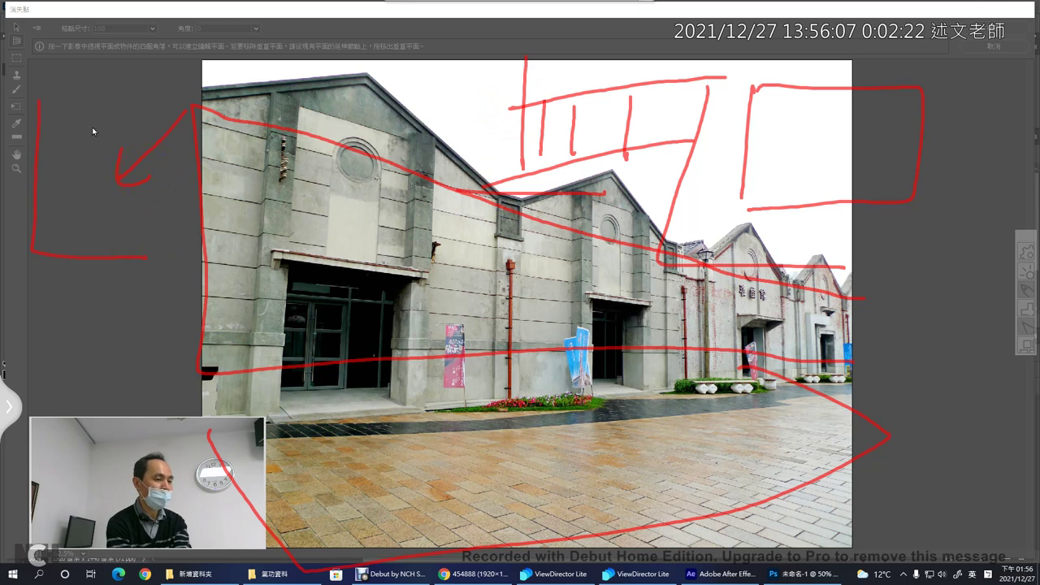
key("Escape")
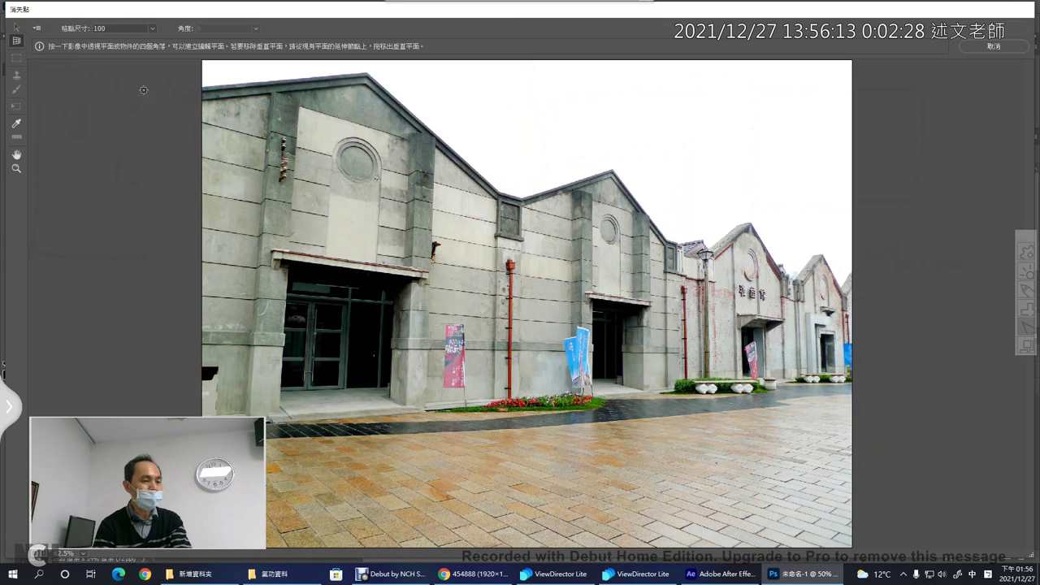
Step: Place plane corners at the facade's right end, top-left, bottom-left and bottom-right to close the grid
left_click(852, 297)
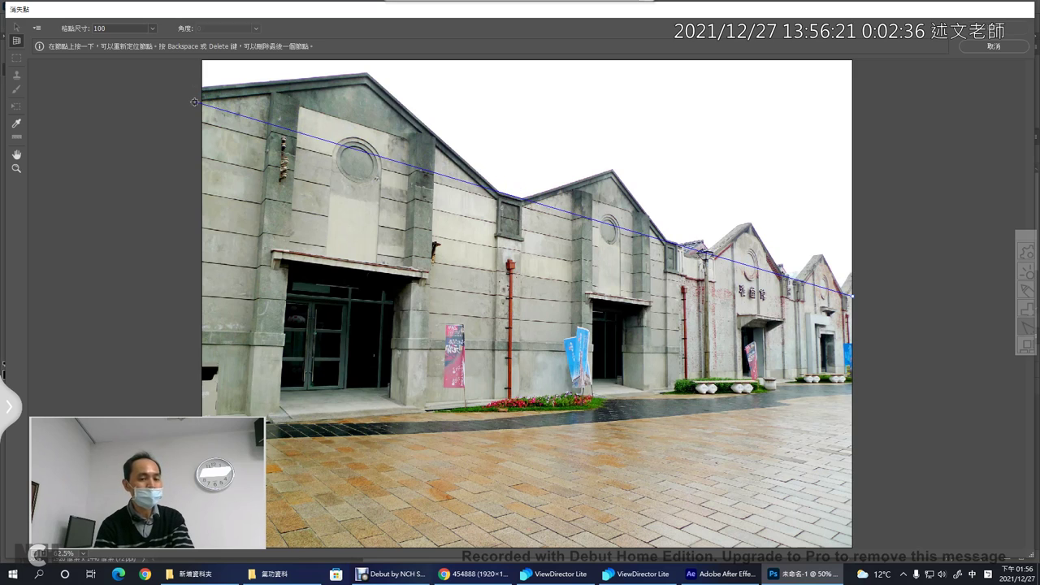
left_click(195, 101)
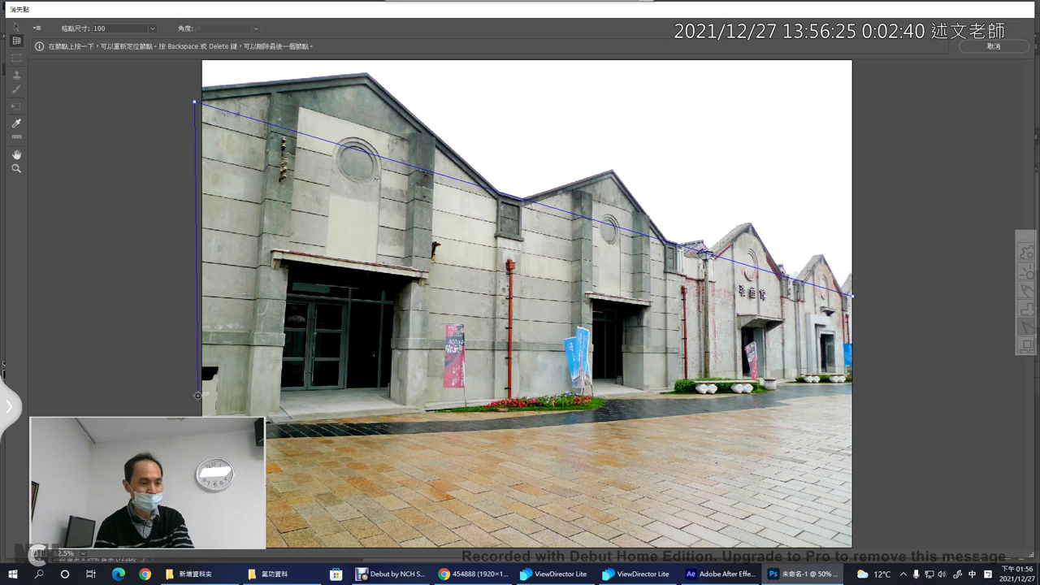
left_click(196, 395)
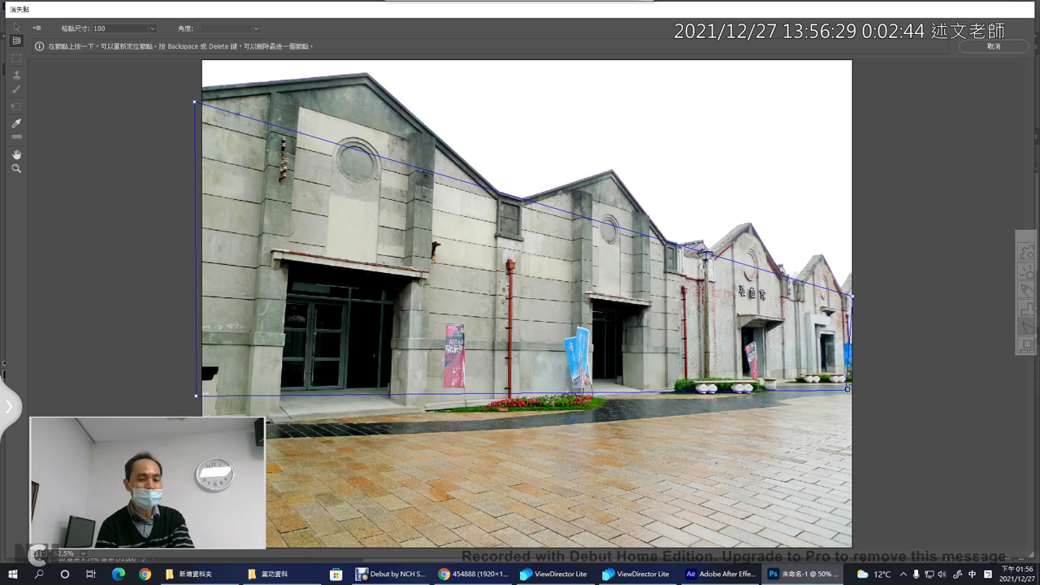
left_click(853, 382)
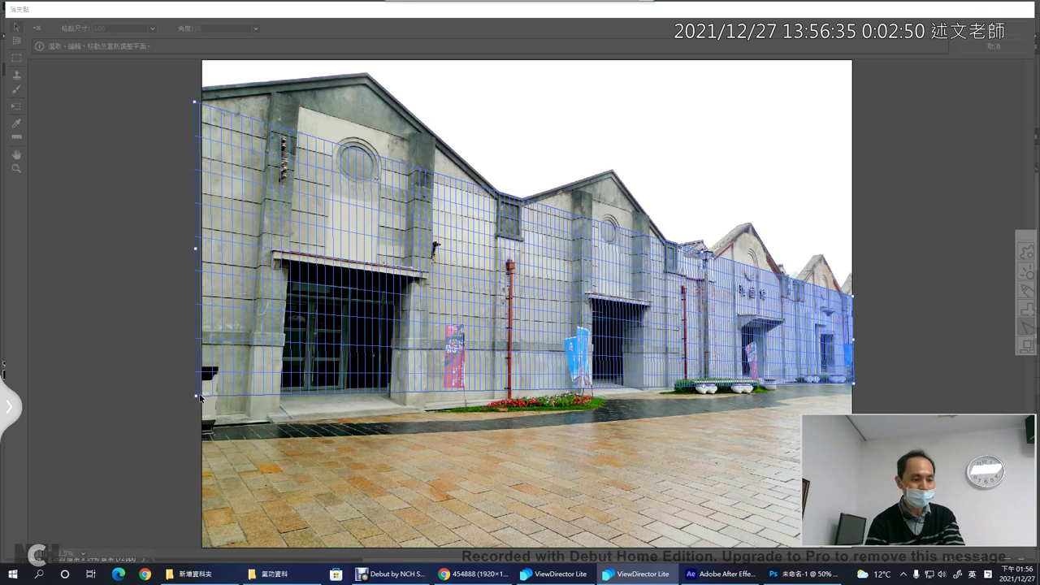
Step: Fit the facade plane's left corners to the wall and raise its top edge over the rooftops
left_click_drag(197, 397, 197, 424)
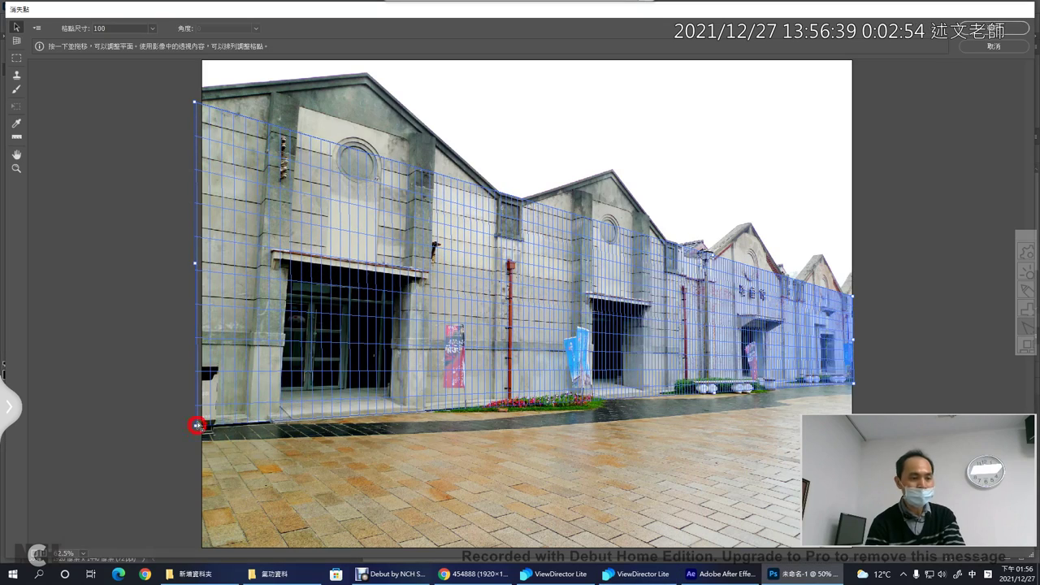
left_click_drag(195, 104, 199, 103)
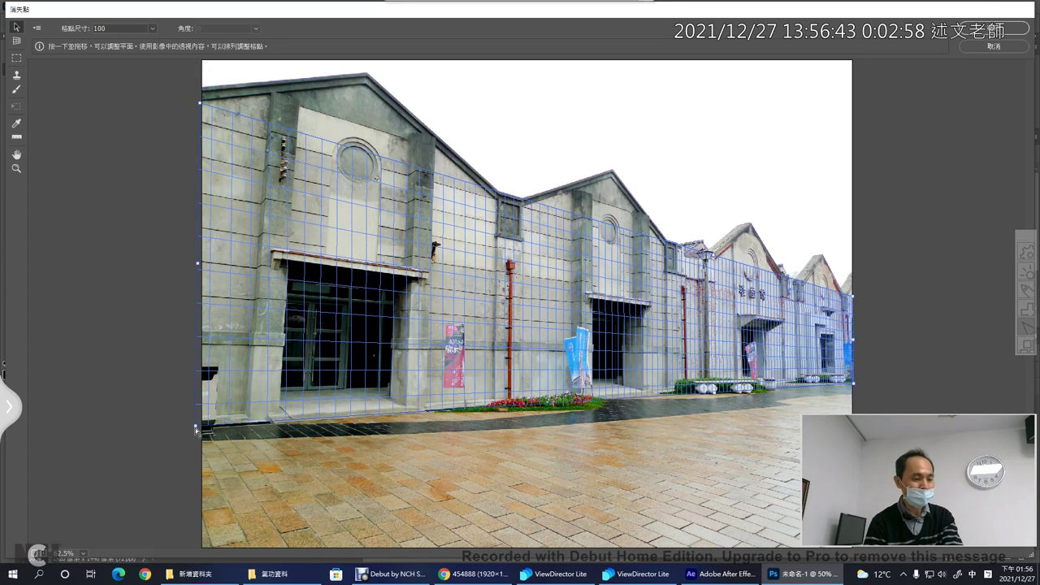
left_click_drag(195, 425, 201, 425)
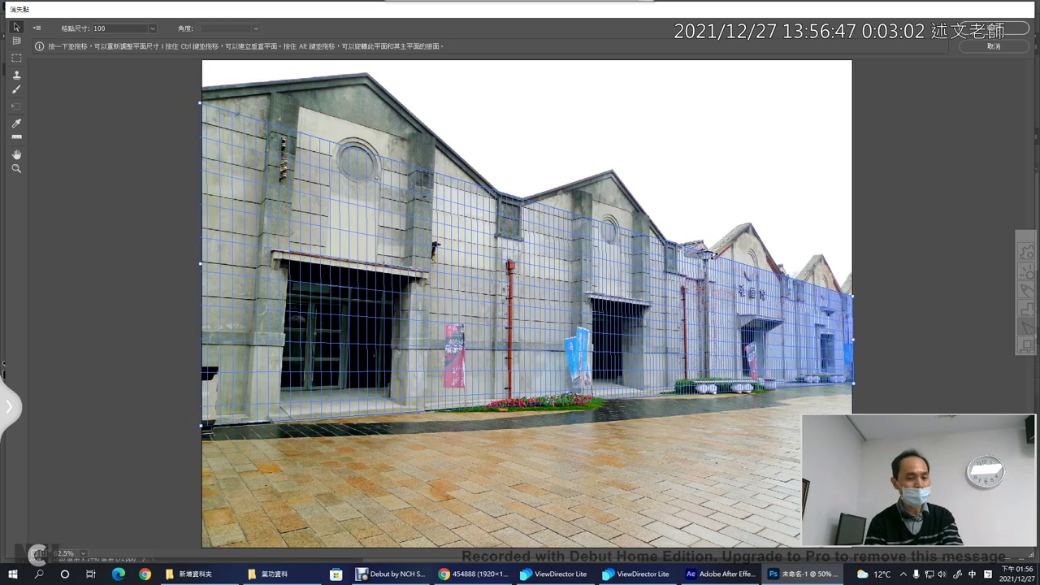
left_click_drag(710, 255, 720, 201)
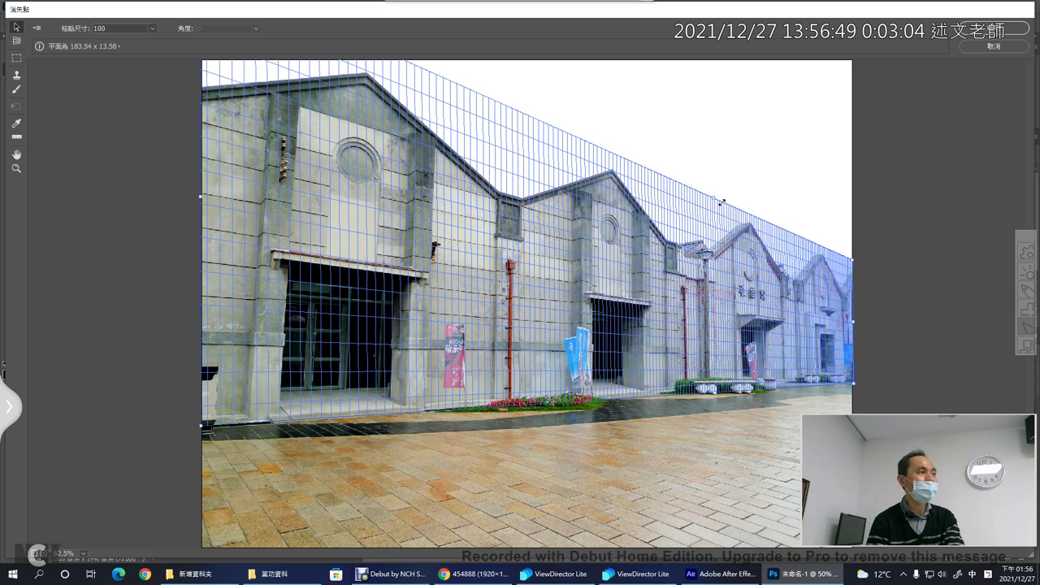
left_click_drag(720, 201, 719, 218)
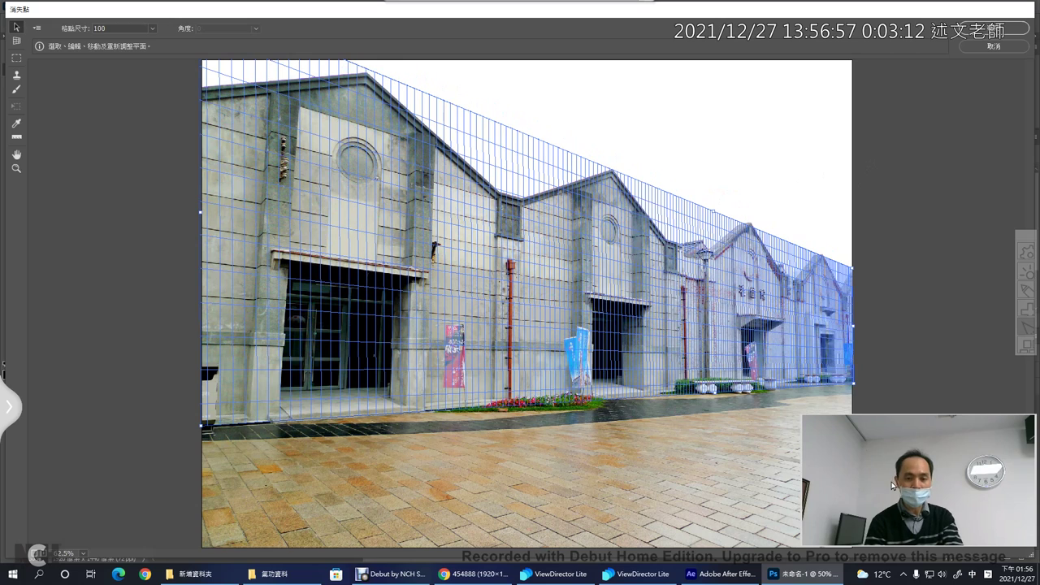
Step: Mark the planters in front of the building
left_click_drag(891, 485, 864, 145)
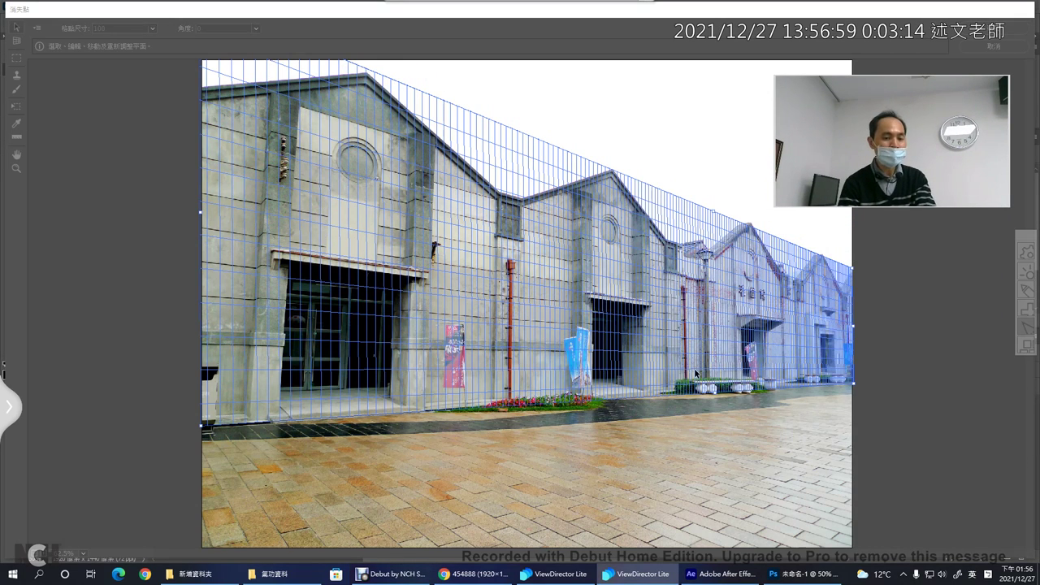
left_click(1029, 292)
mouse_move(709, 391)
left_mouse_down()
mouse_move(736, 407)
mouse_move(720, 406)
left_mouse_up()
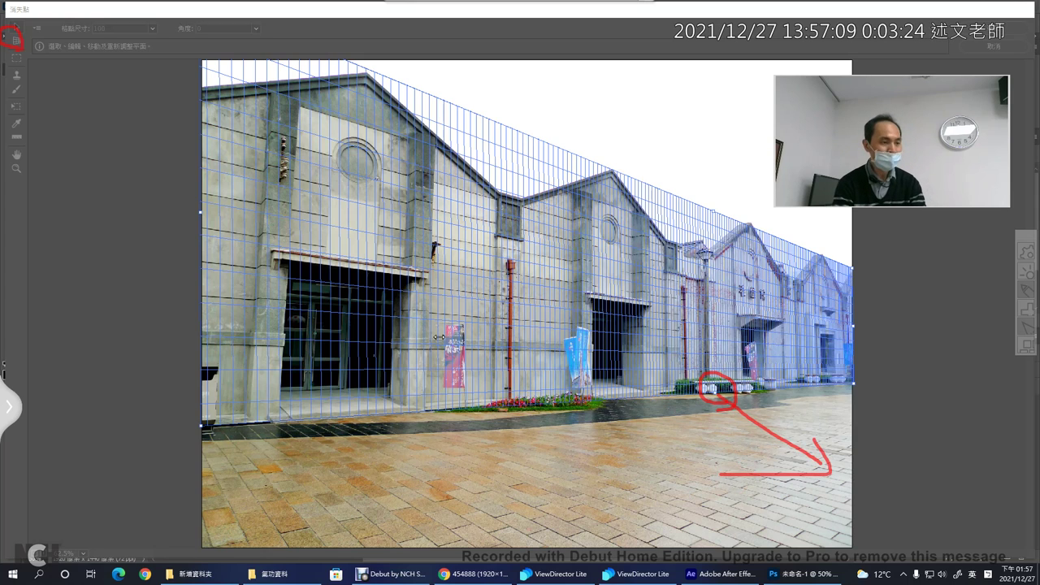
Step: Tear a 270° ground plane off the wall's base and stretch it across the brick pavement
key("c")
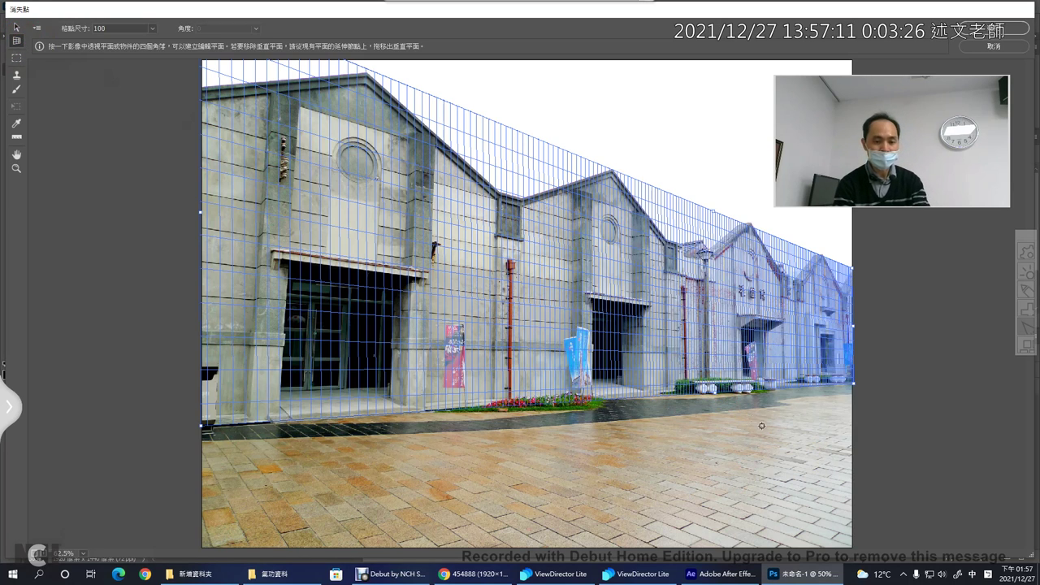
left_click_drag(719, 394, 843, 459)
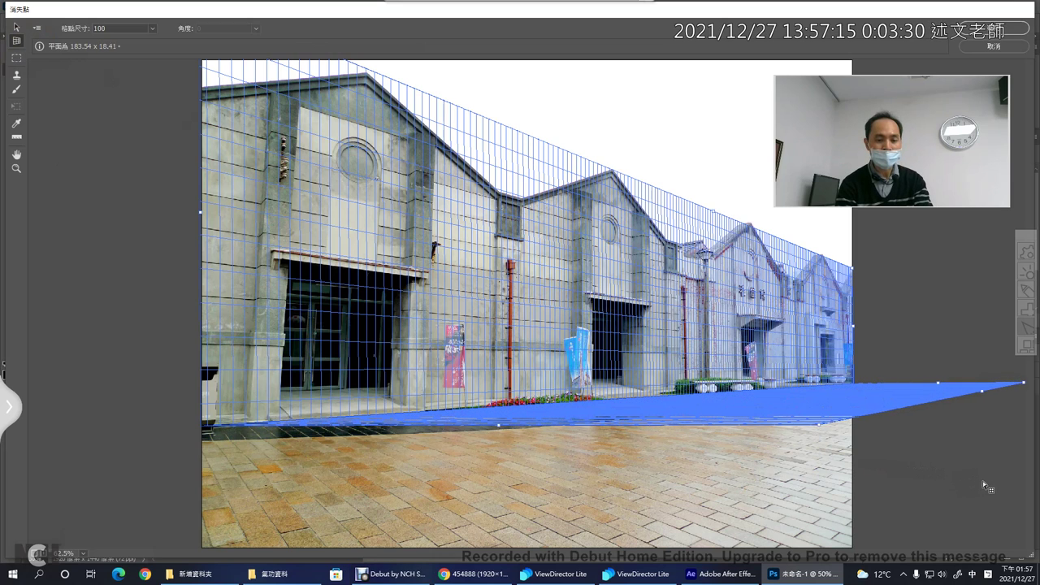
left_click_drag(843, 459, 982, 481)
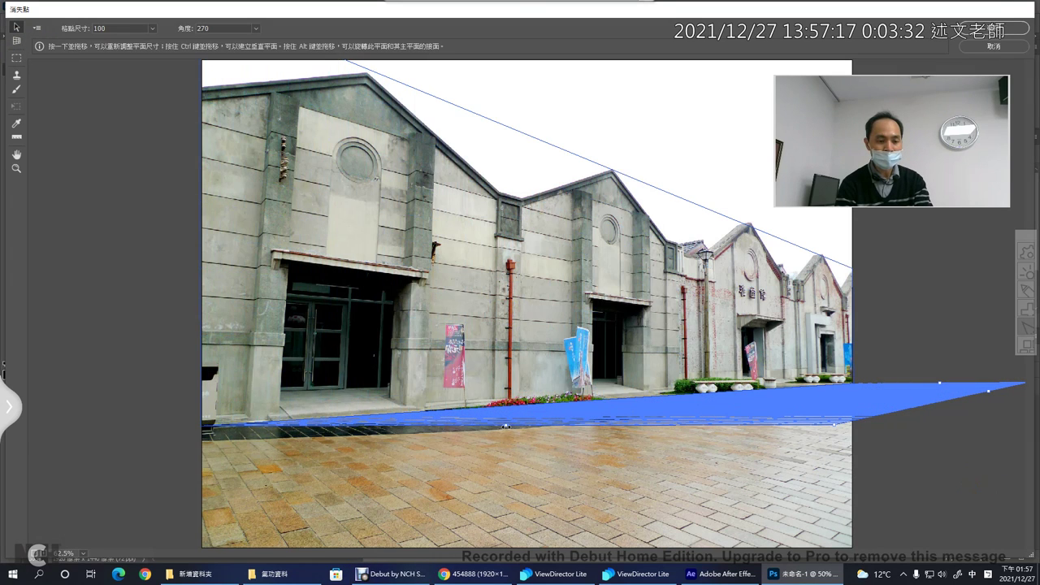
left_click_drag(506, 425, 348, 531)
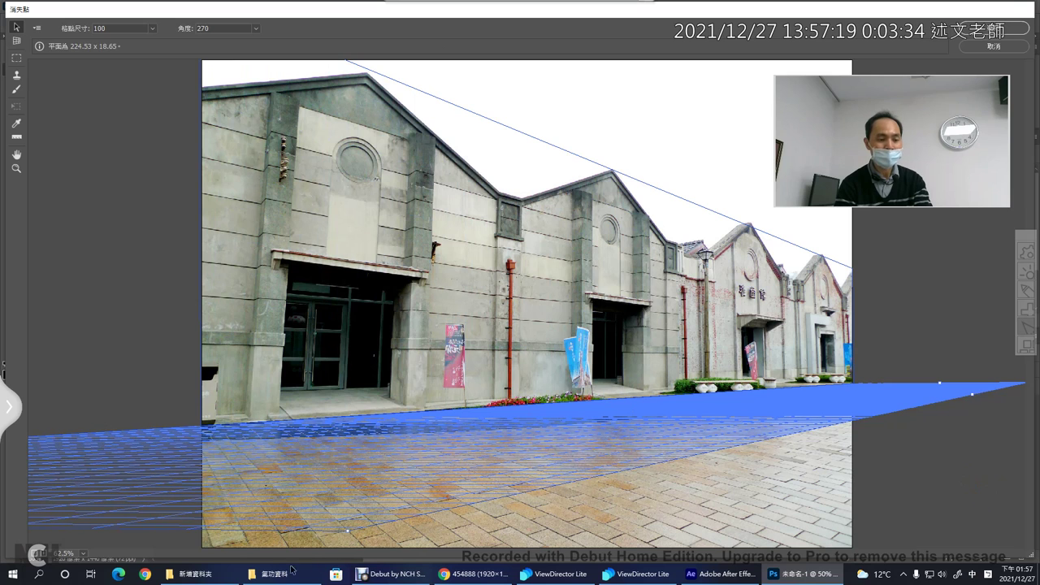
left_click_drag(349, 533, 307, 555)
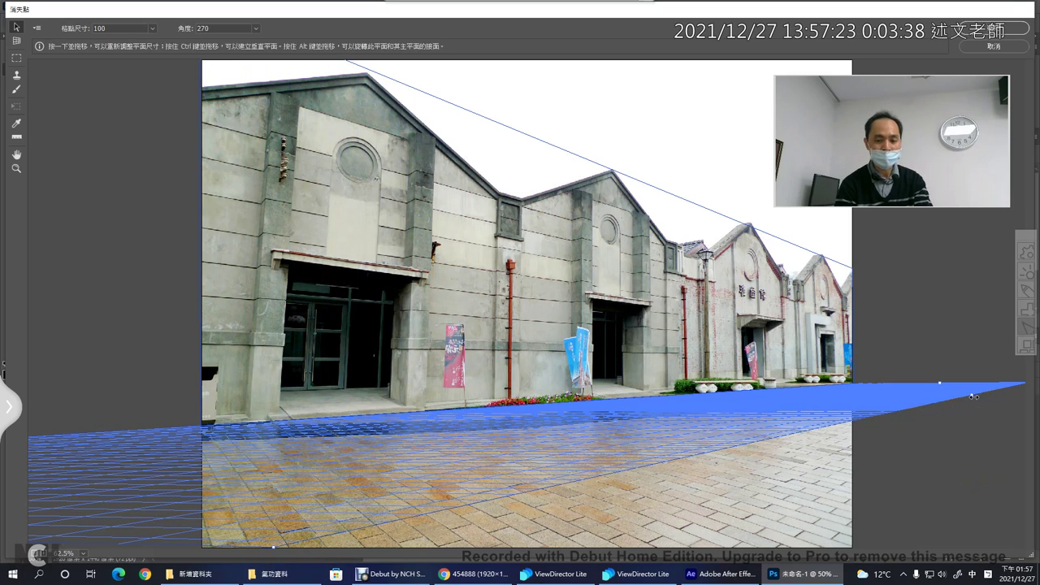
left_click_drag(971, 395, 1024, 411)
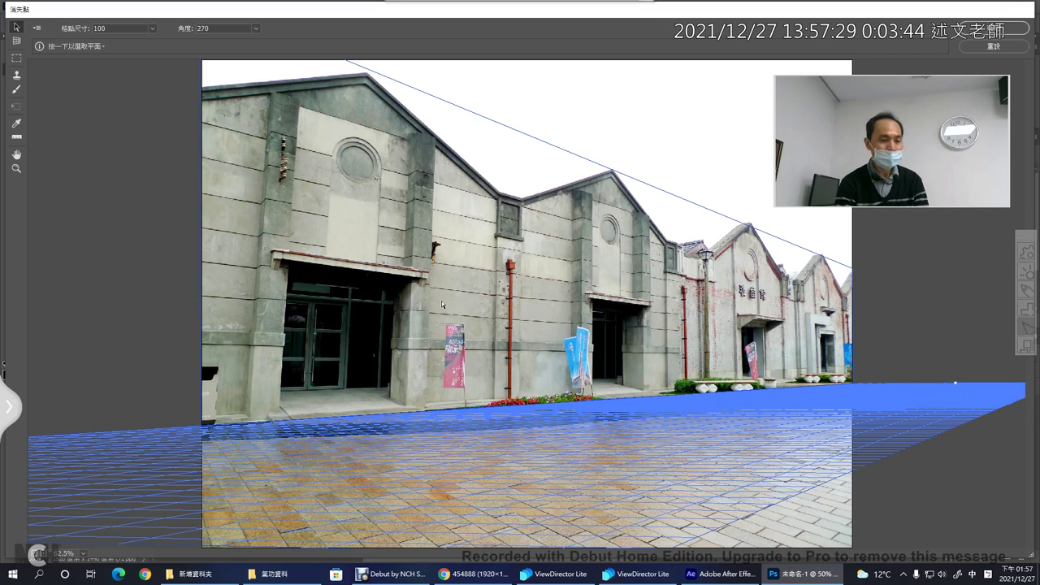
Step: Zoom the preview to 50% and extend the ground plane's front and right edges past the photo
left_click(16, 168)
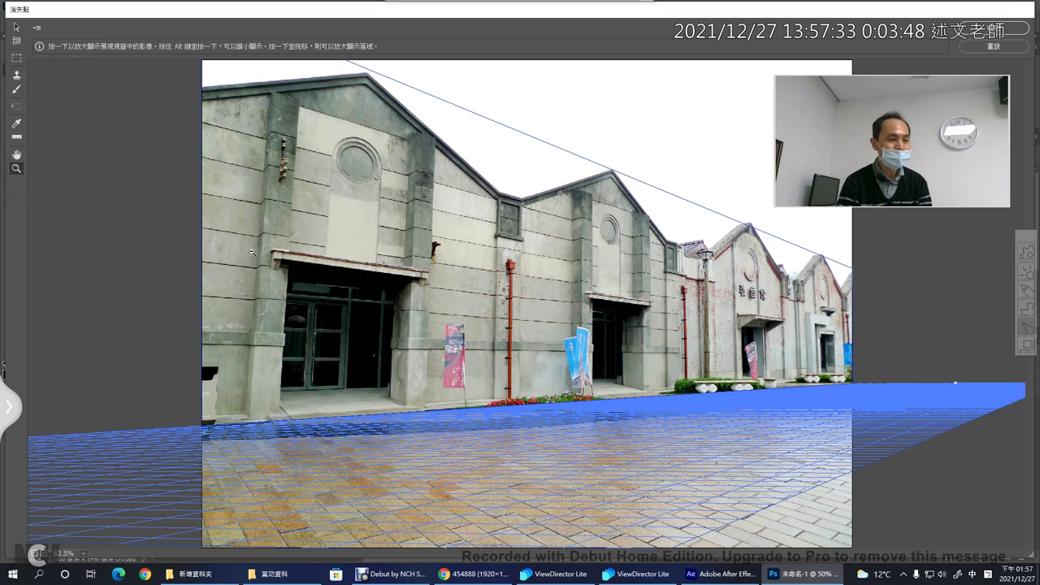
left_click(281, 260, "alt")
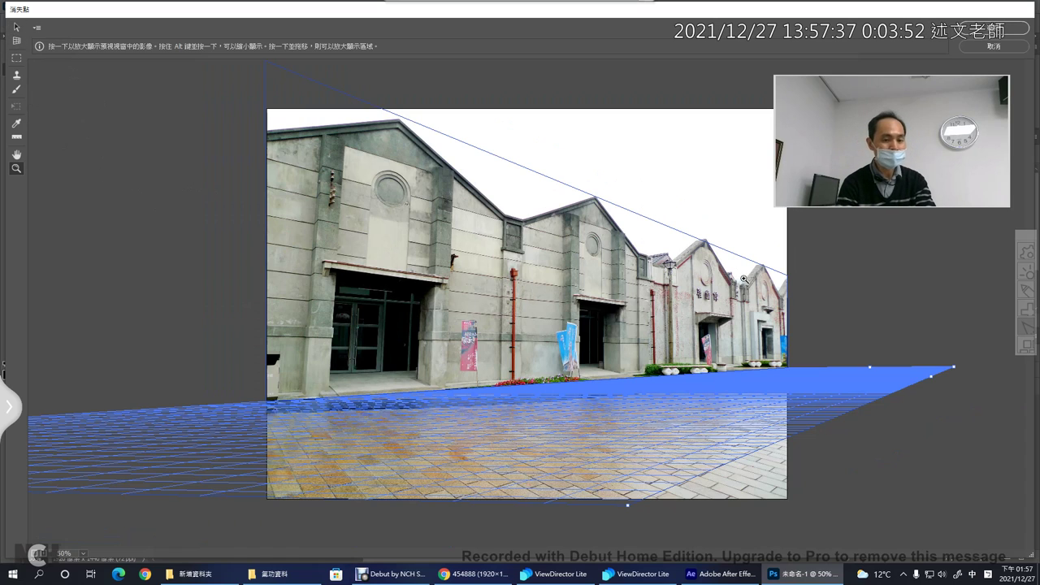
key("v")
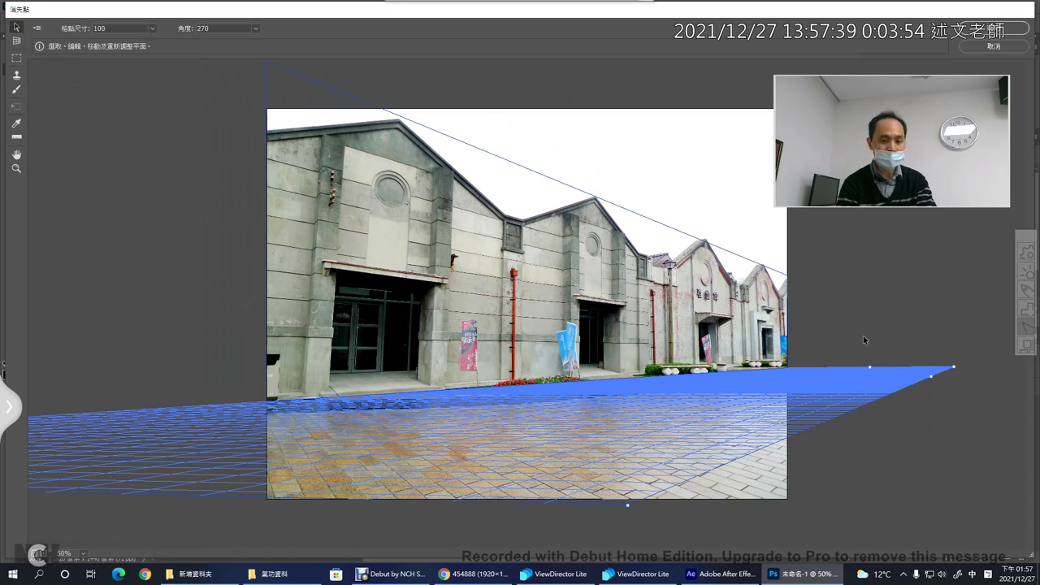
left_click_drag(626, 509, 653, 520)
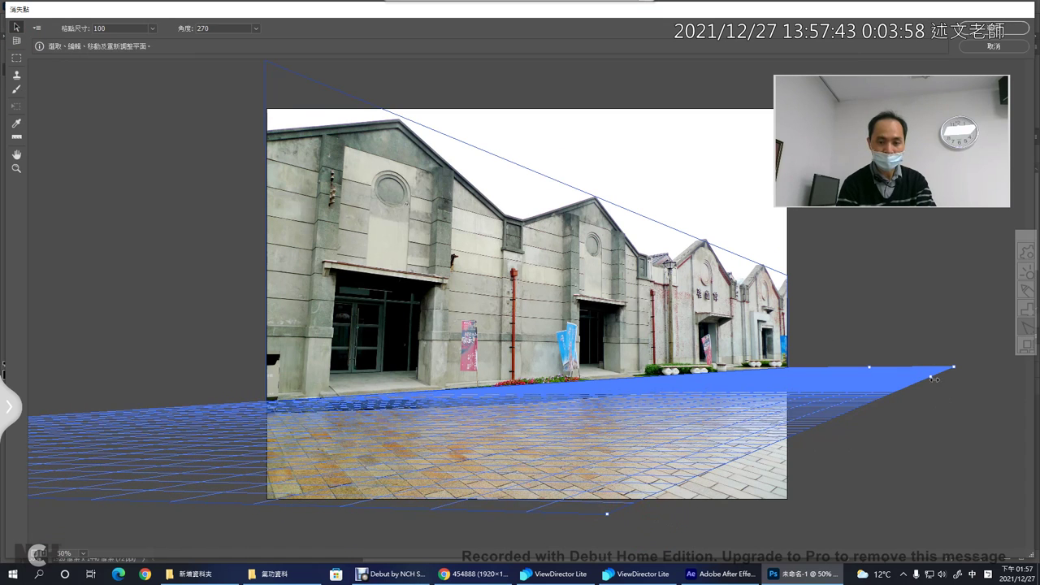
mouse_move(930, 376)
left_mouse_down()
mouse_move(951, 384)
mouse_move(920, 377)
left_mouse_up()
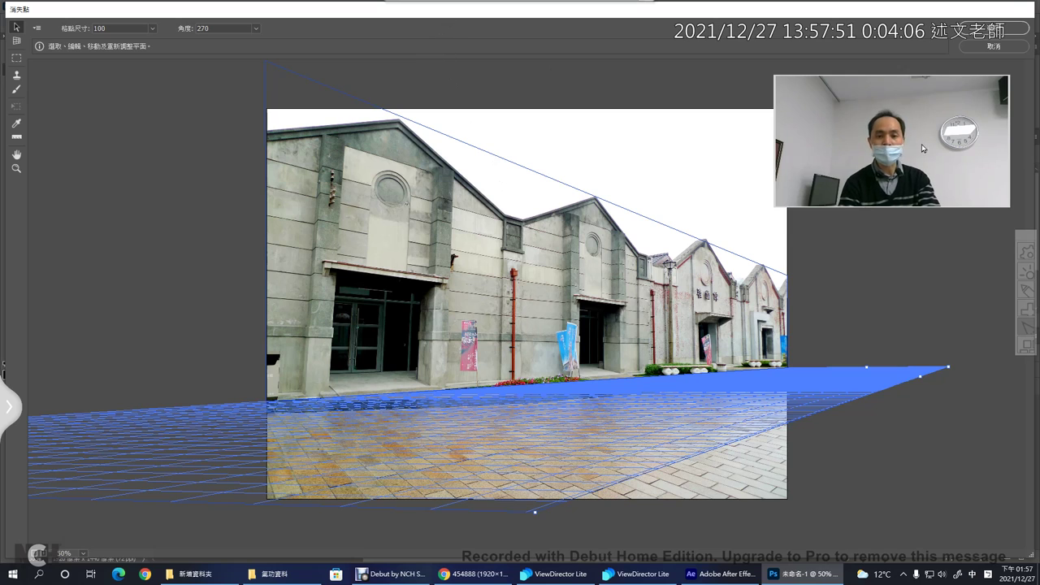
left_click_drag(906, 159, 918, 480)
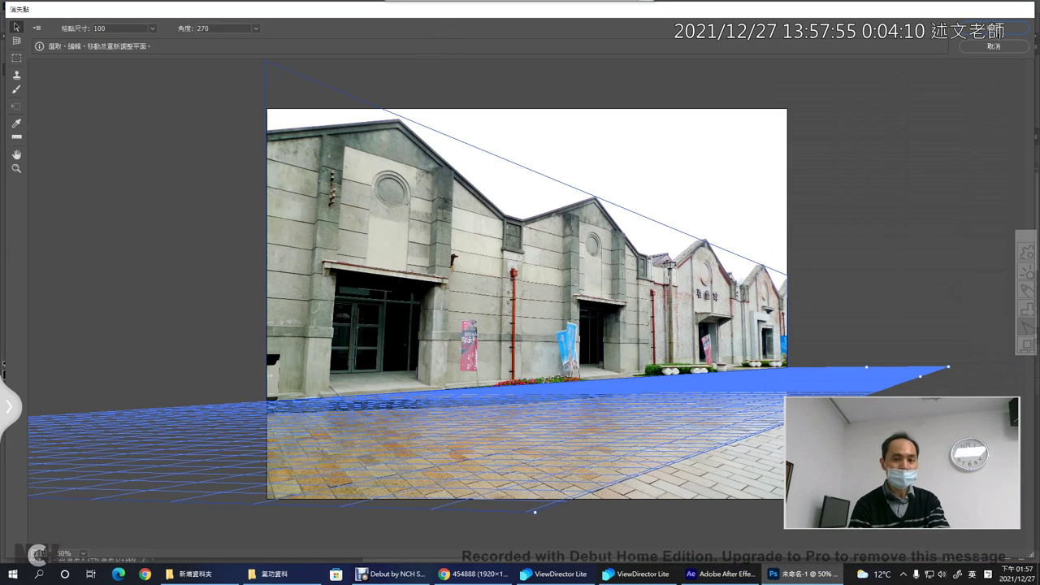
Step: Commit the planes, view the lamborghini logo tab, then reopen Vanishing Point on 未命名-1
left_click(993, 29)
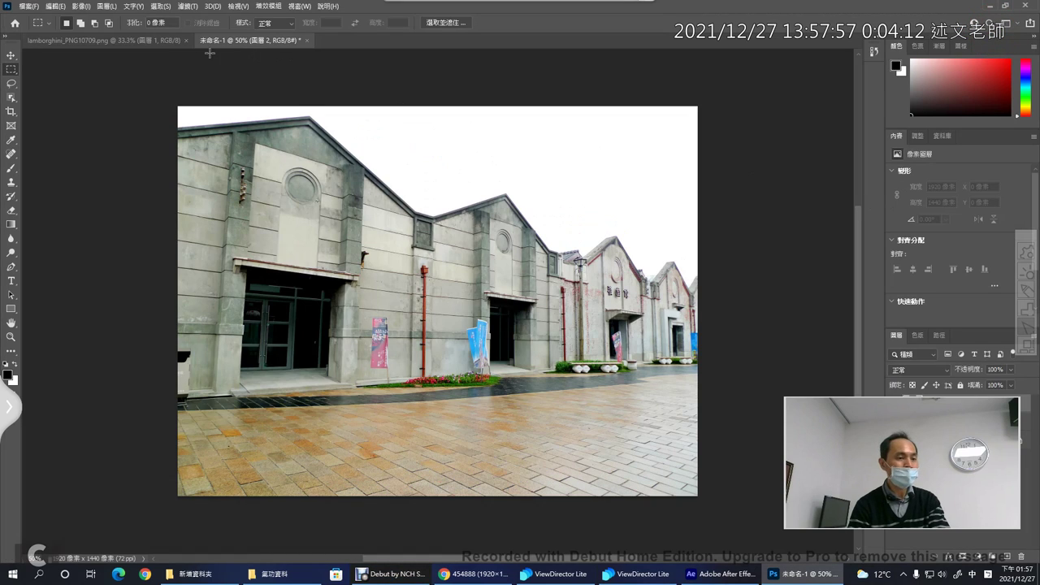
left_click(162, 40)
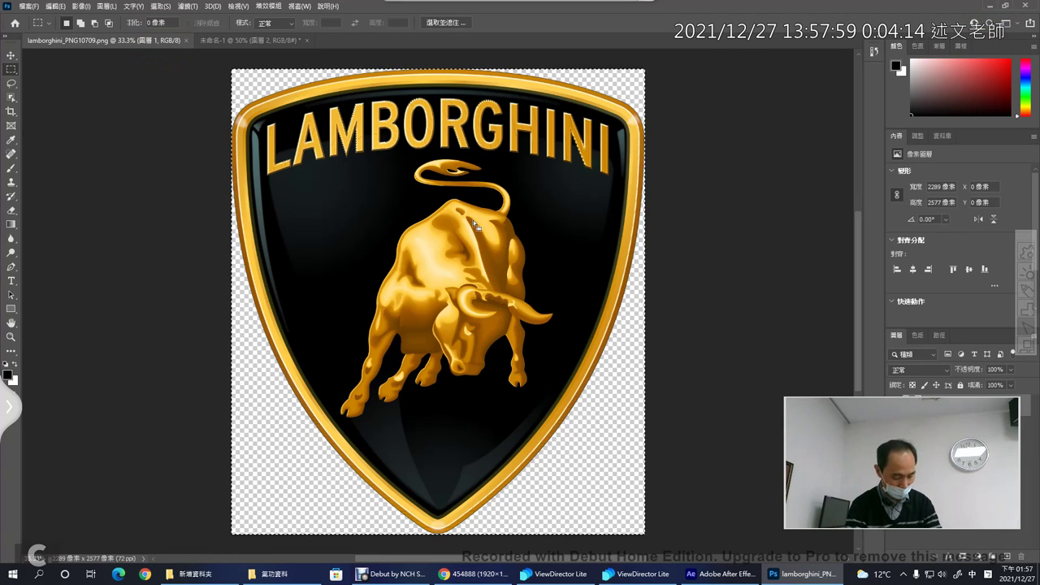
left_click(236, 41)
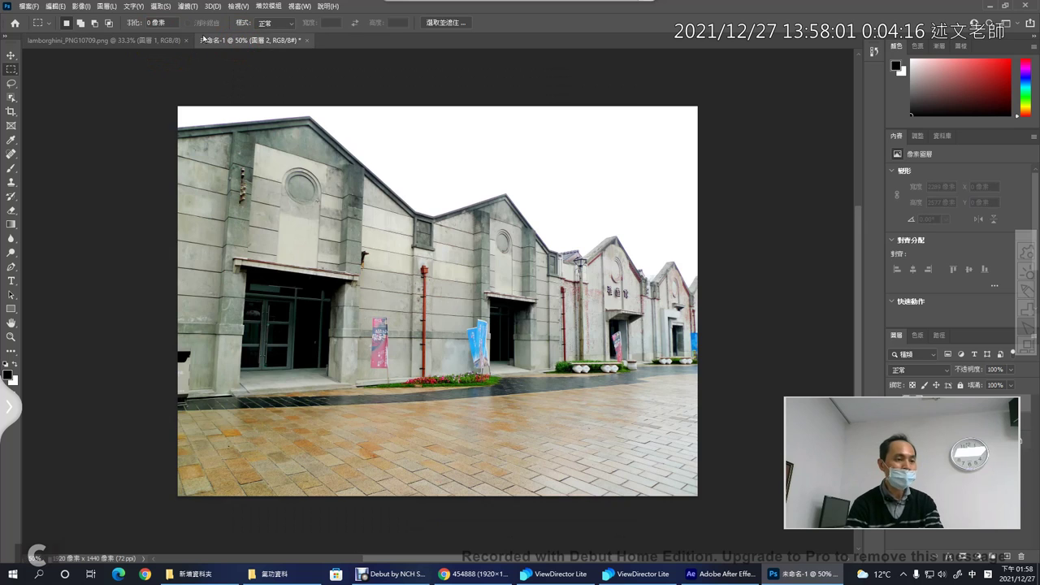
left_click(188, 6)
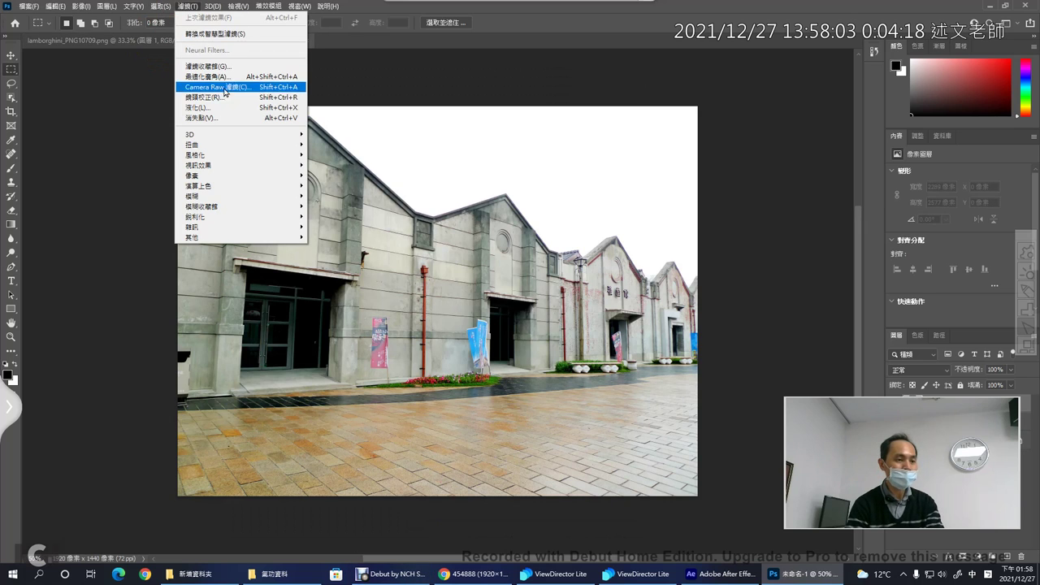
left_click(236, 118)
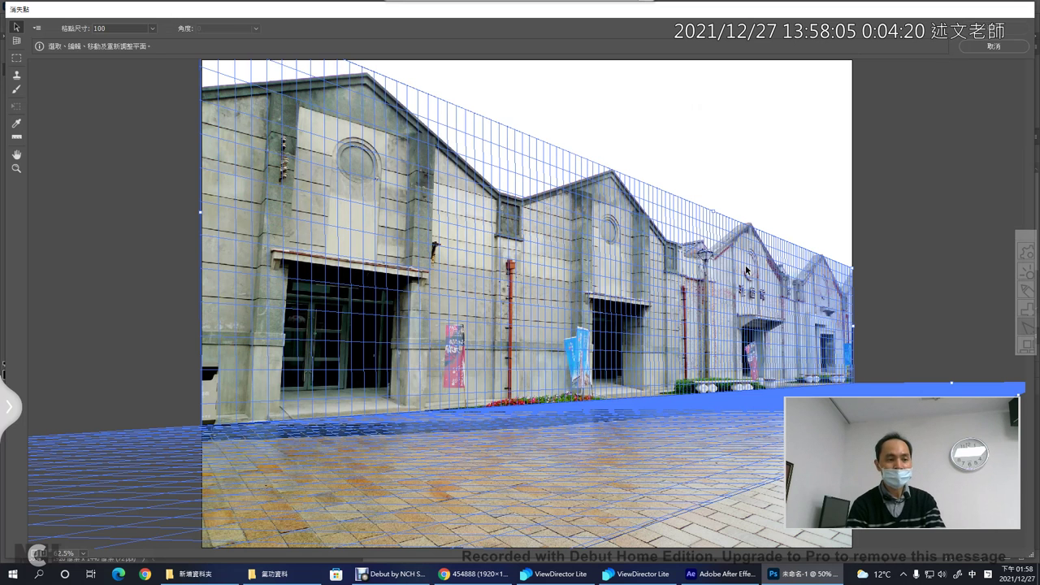
Step: Paste the Lamborghini logo into Vanishing Point and scale it down toward the ground line
key("ctrl+v")
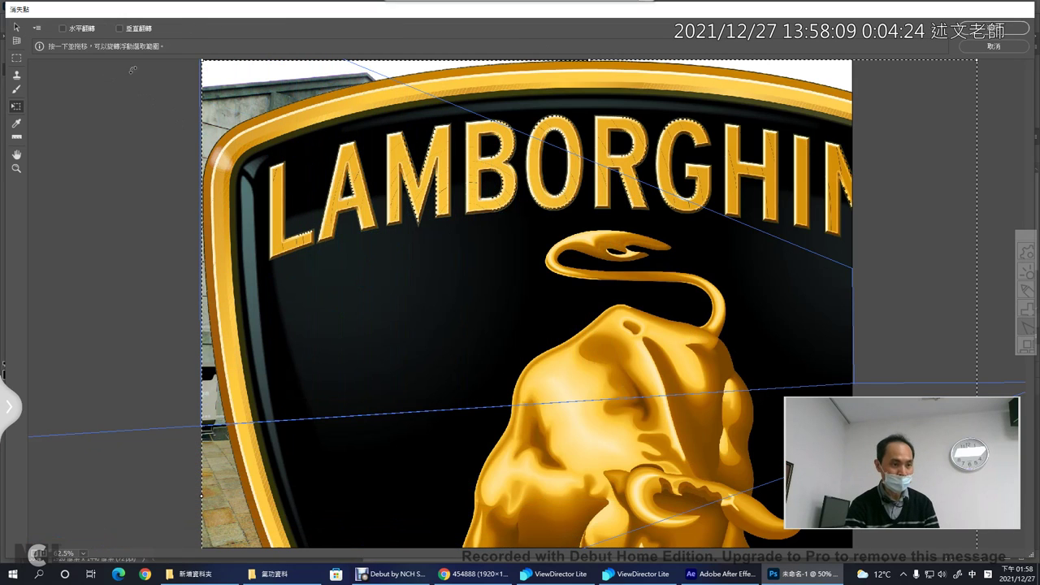
key("t")
mouse_move(201, 59)
left_mouse_down()
mouse_move(367, 198)
mouse_move(287, 198)
left_mouse_up()
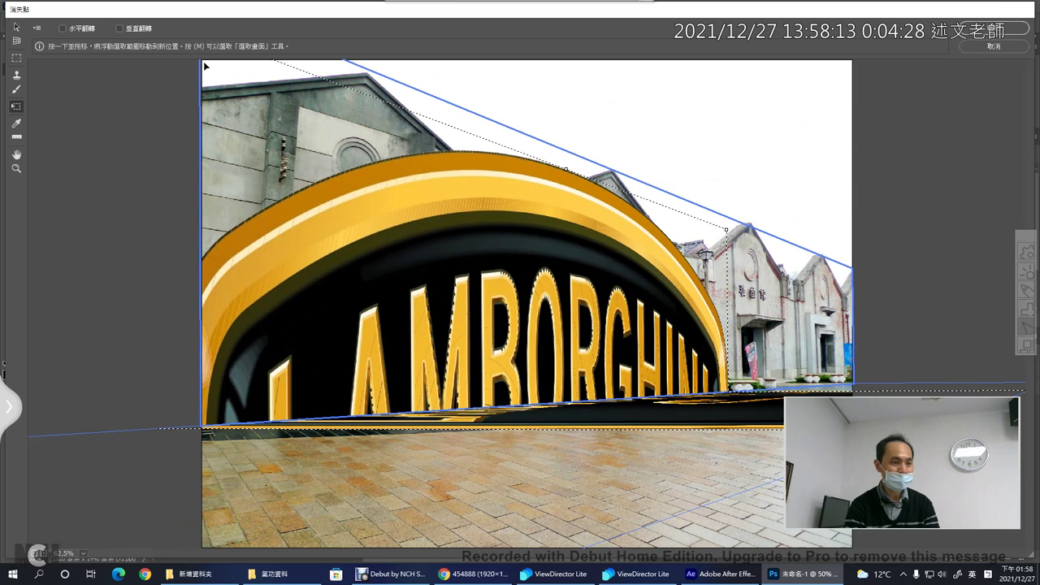
key("t")
left_click_drag(273, 60, 284, 119)
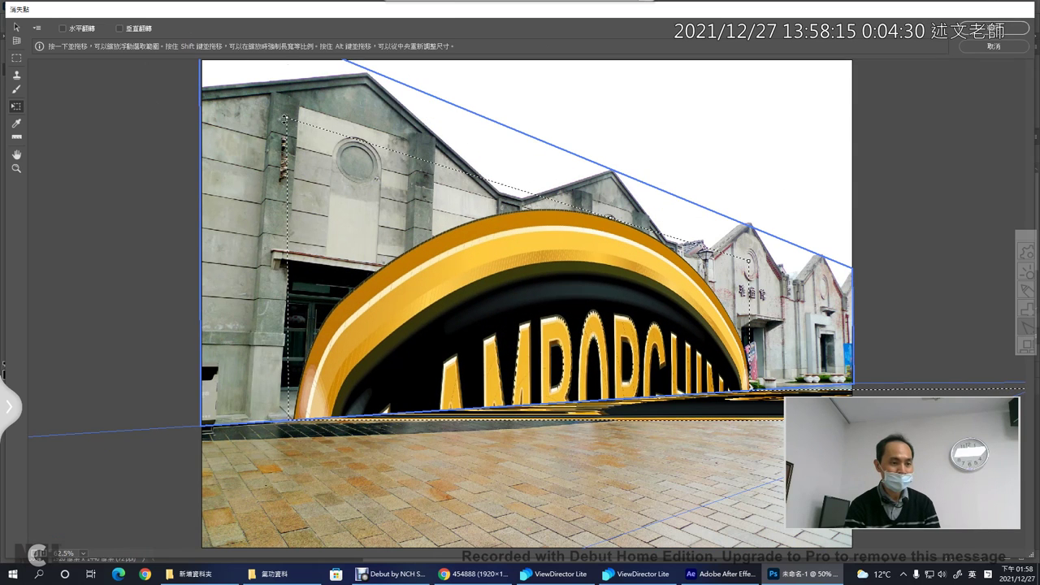
left_click_drag(284, 118, 456, 260)
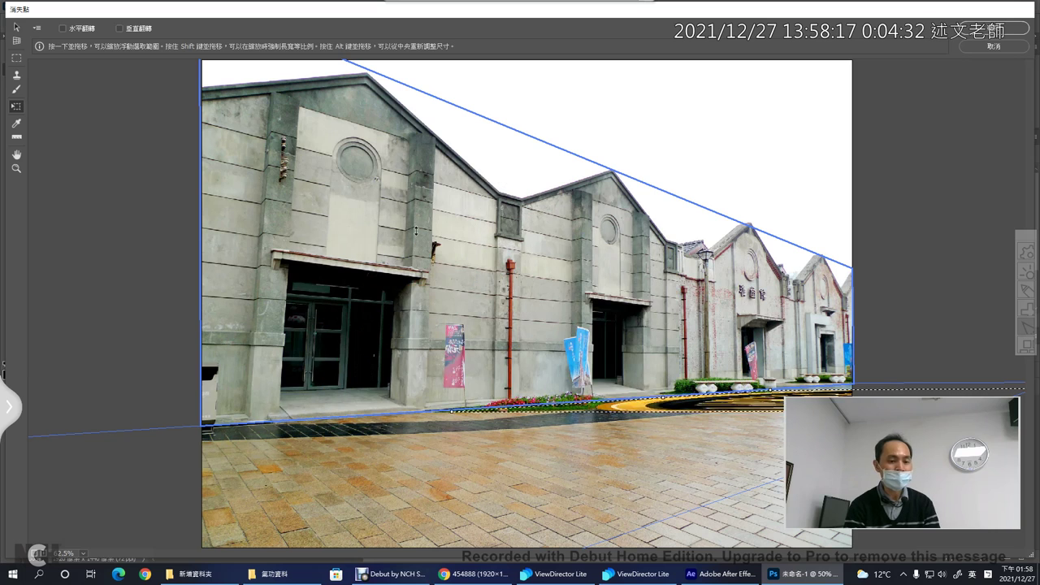
key("m")
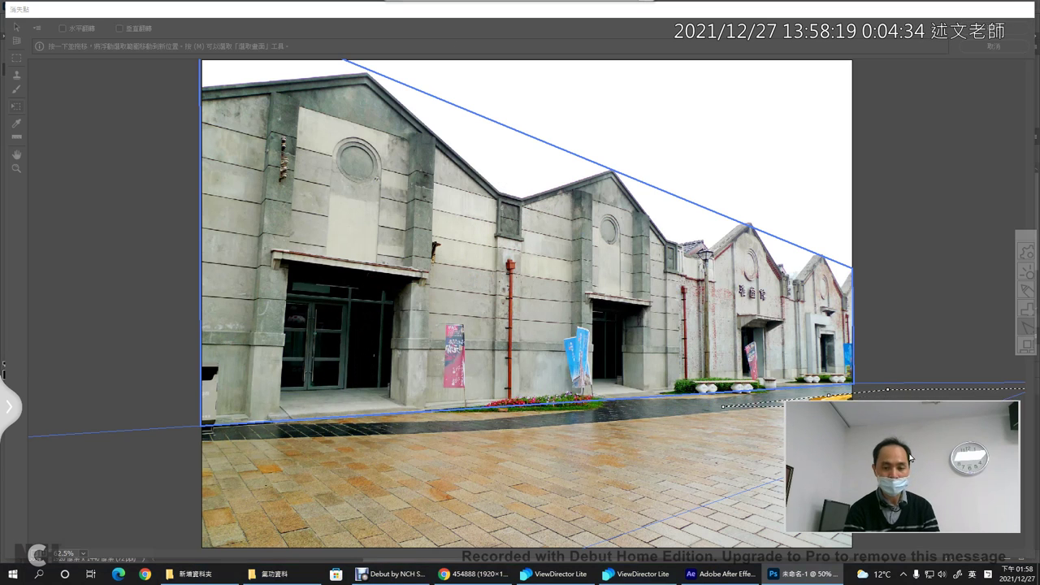
Step: Move the logo to the facade's base and shrink it into a small shield there
left_click_drag(896, 404, 172, 451)
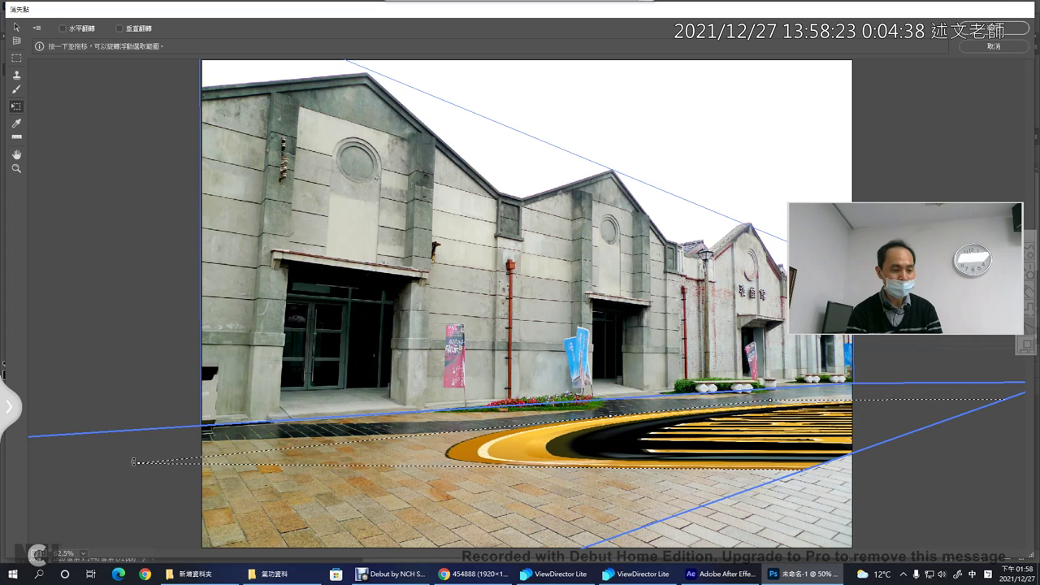
mouse_move(134, 461)
left_mouse_down()
mouse_move(734, 447)
mouse_move(406, 450)
mouse_move(590, 456)
mouse_move(515, 376)
left_mouse_up()
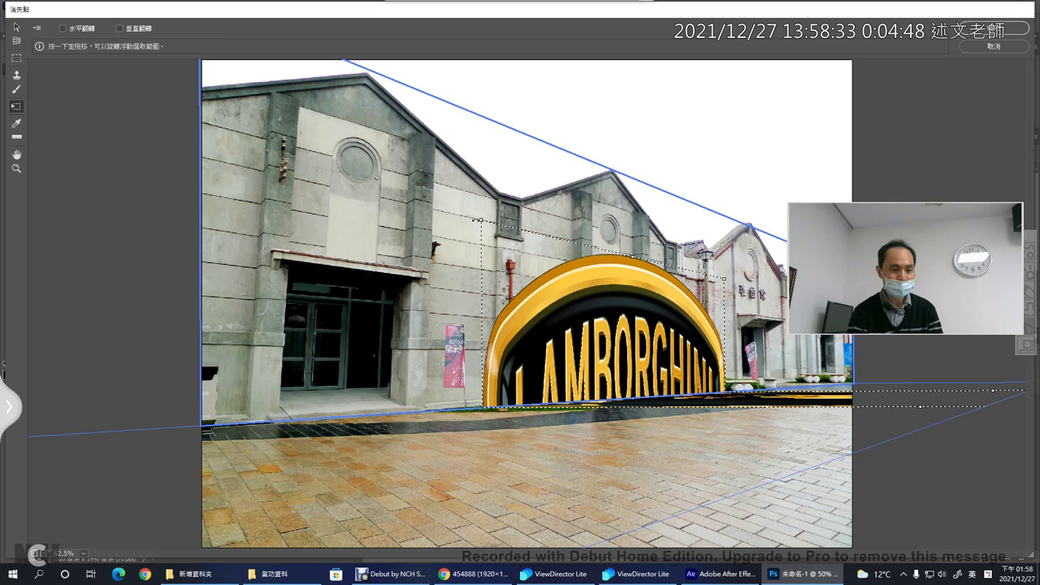
mouse_move(480, 219)
left_mouse_down()
mouse_move(568, 305)
mouse_move(599, 318)
left_mouse_up()
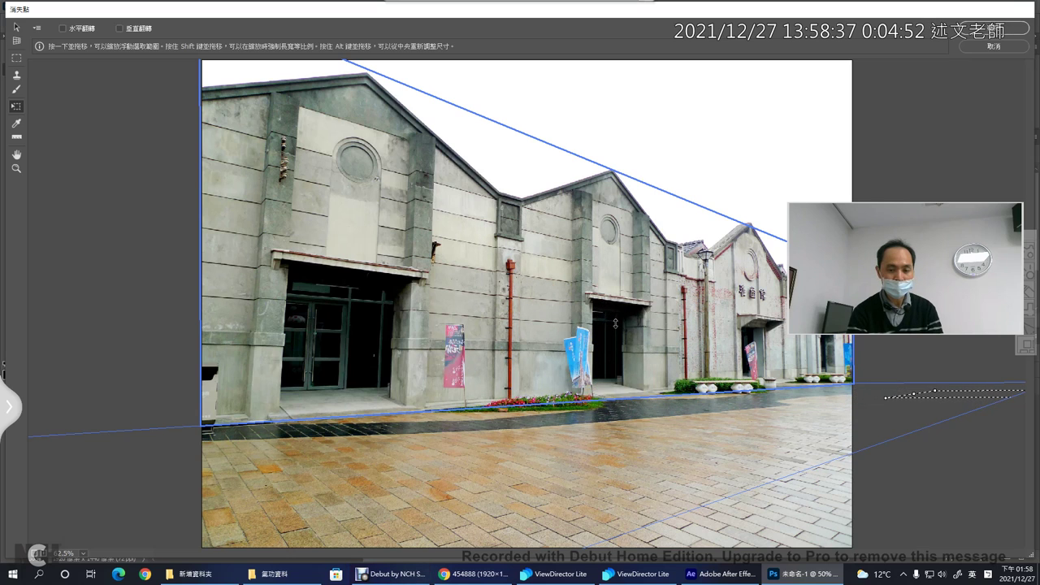
mouse_move(954, 398)
left_mouse_down()
mouse_move(471, 439)
mouse_move(608, 429)
left_mouse_up()
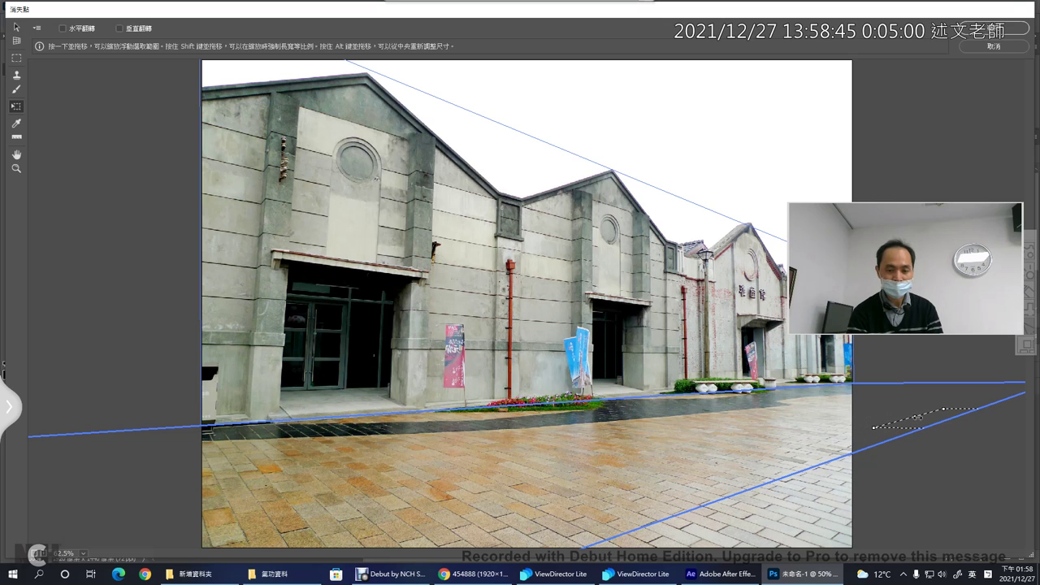
left_click_drag(909, 418, 572, 431)
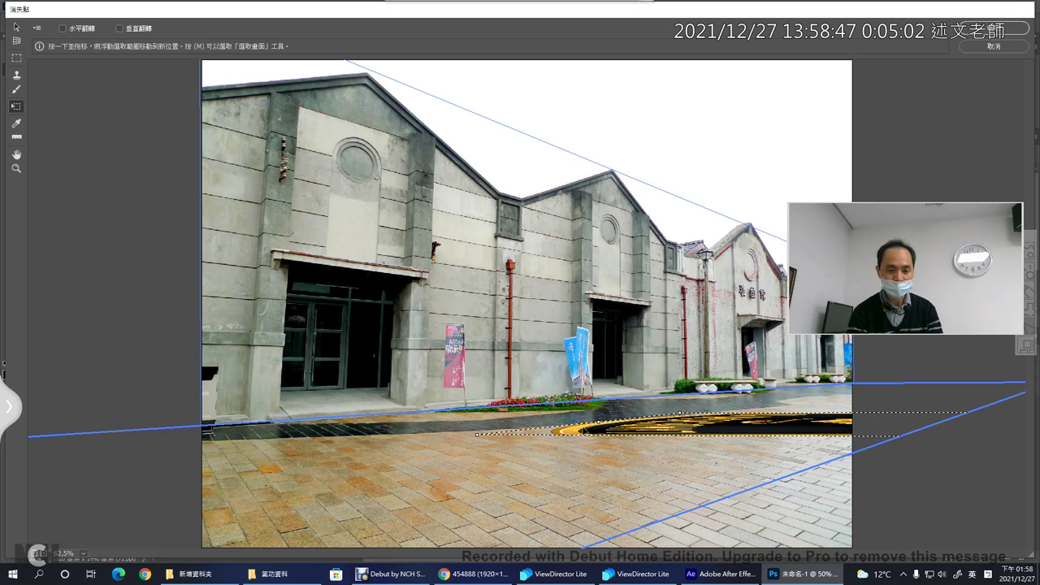
mouse_move(476, 433)
left_mouse_down()
mouse_move(895, 424)
mouse_move(455, 233)
mouse_move(371, 134)
mouse_move(421, 354)
left_mouse_up()
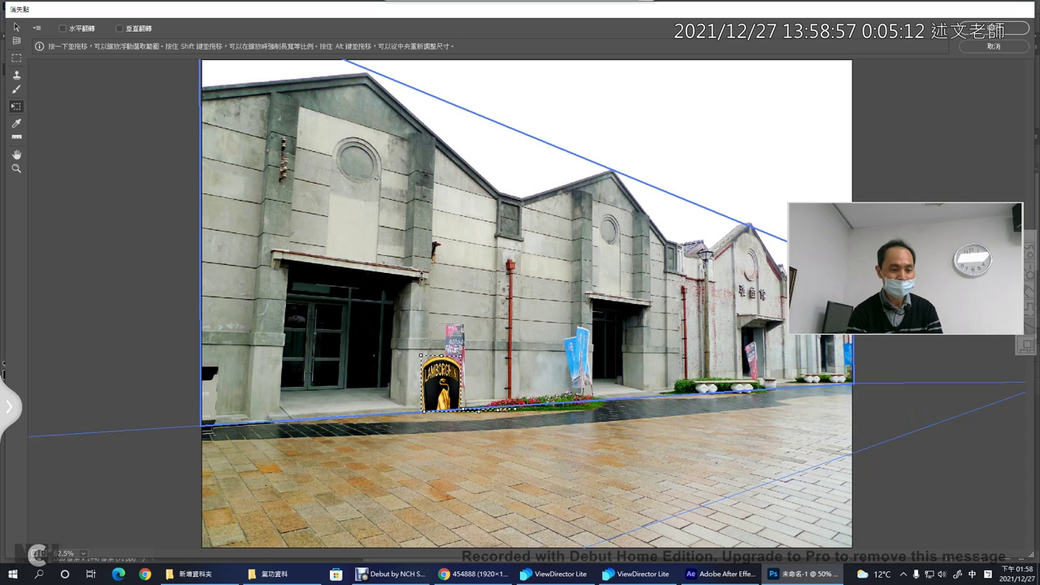
Step: Move the Lamborghini shield onto the wall beside the left doorway and rotate it upright
key("shift")
left_click_drag(439, 382, 471, 284)
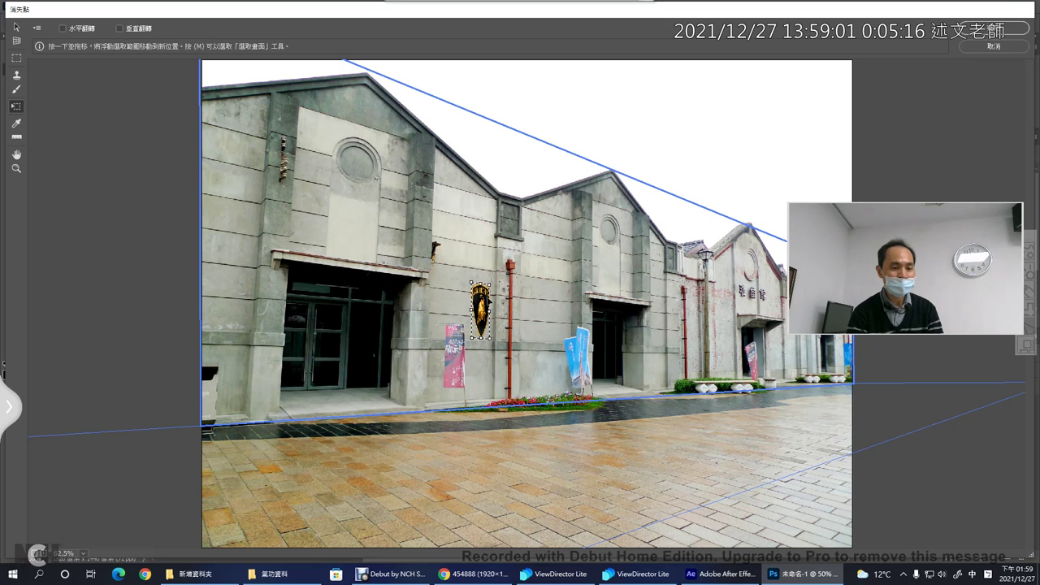
mouse_move(478, 305)
left_mouse_down()
mouse_move(551, 416)
mouse_move(648, 444)
left_mouse_up()
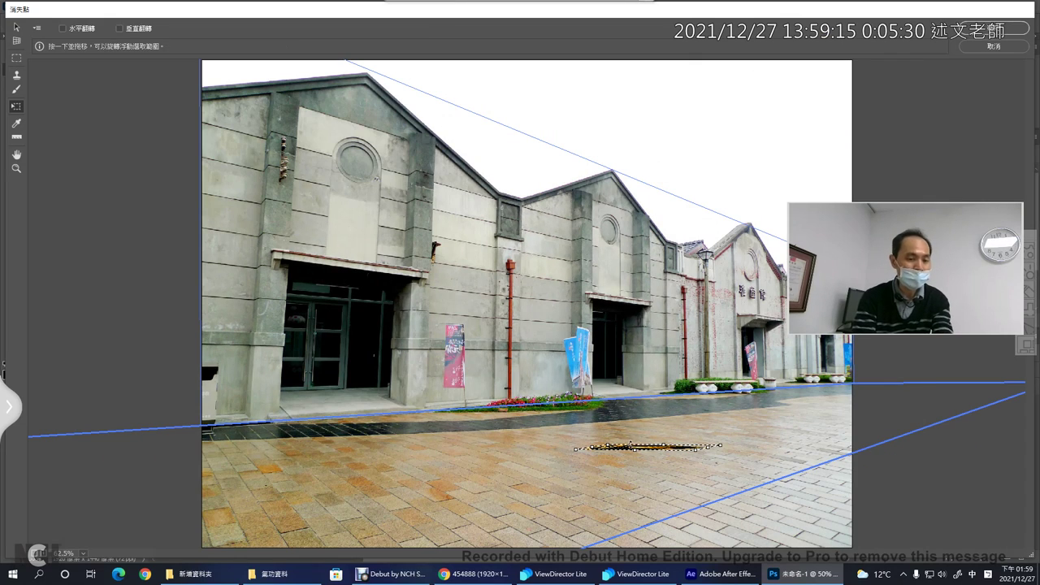
mouse_move(619, 450)
left_mouse_down()
mouse_move(471, 276)
mouse_move(453, 238)
left_mouse_up()
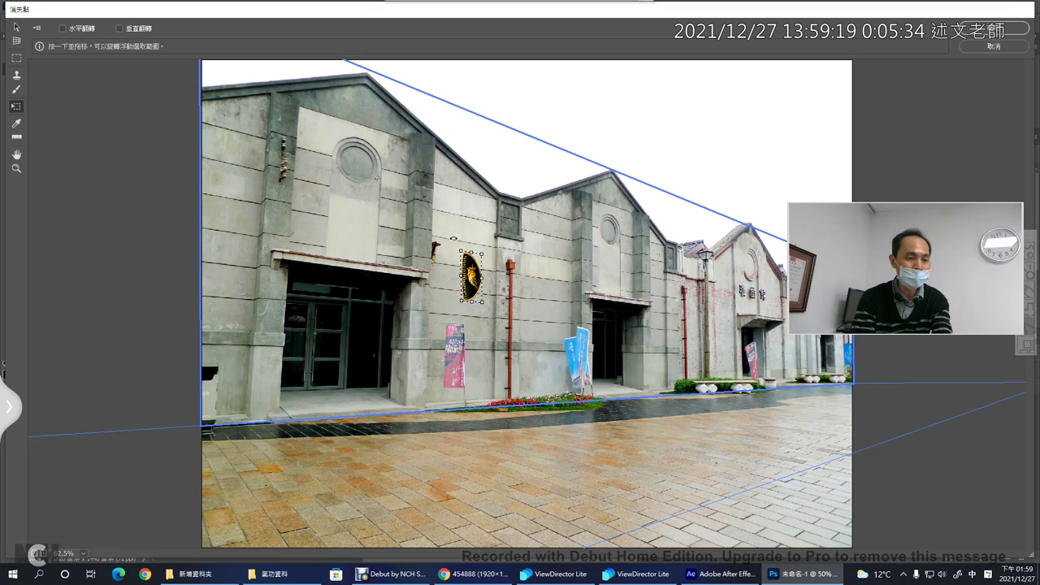
left_click(453, 237)
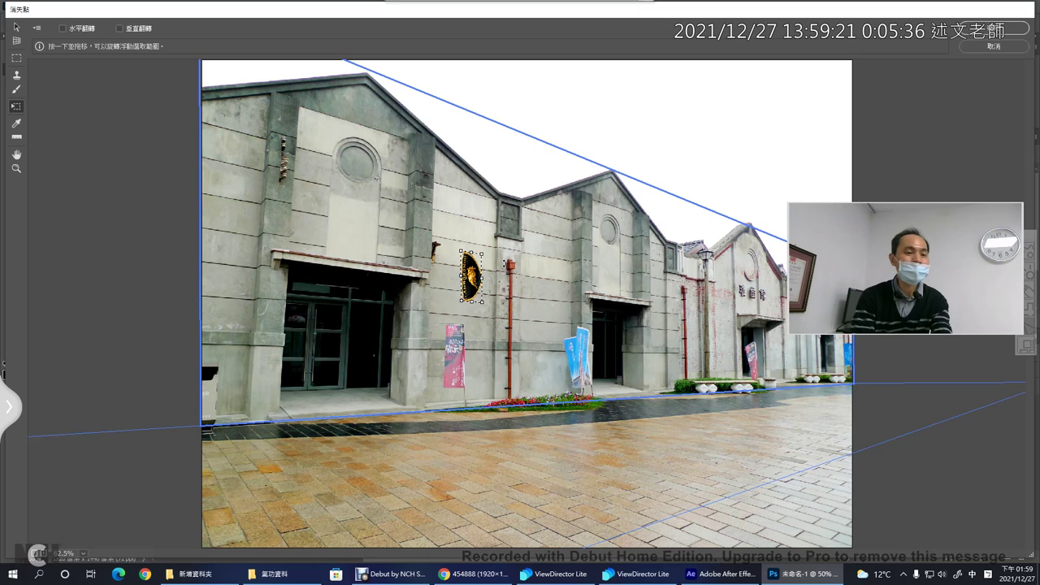
left_click_drag(490, 248, 485, 331)
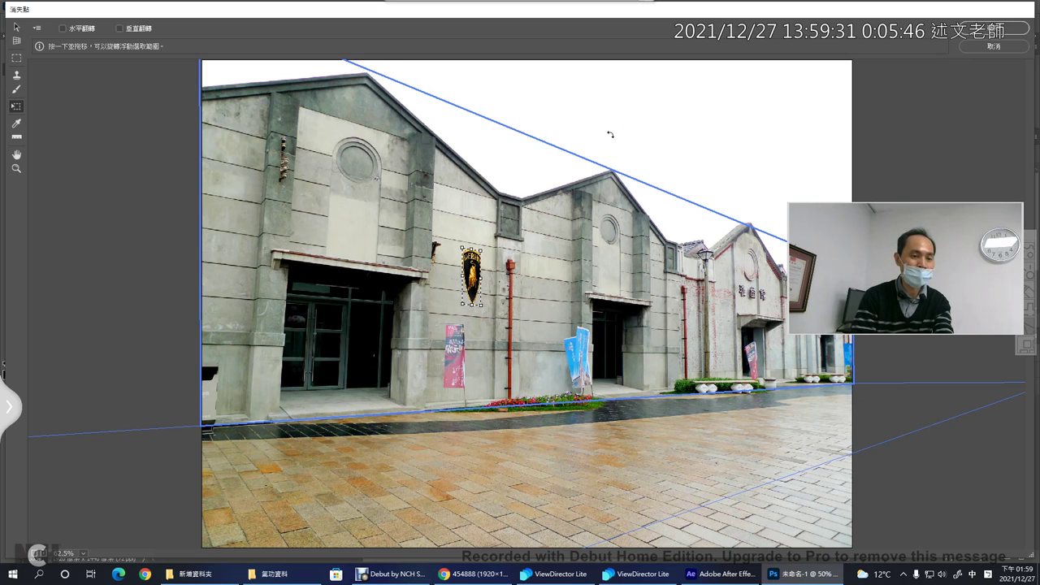
Step: Apply the Vanishing Point placement of the shield and return to the Photoshop window
left_click(1009, 32)
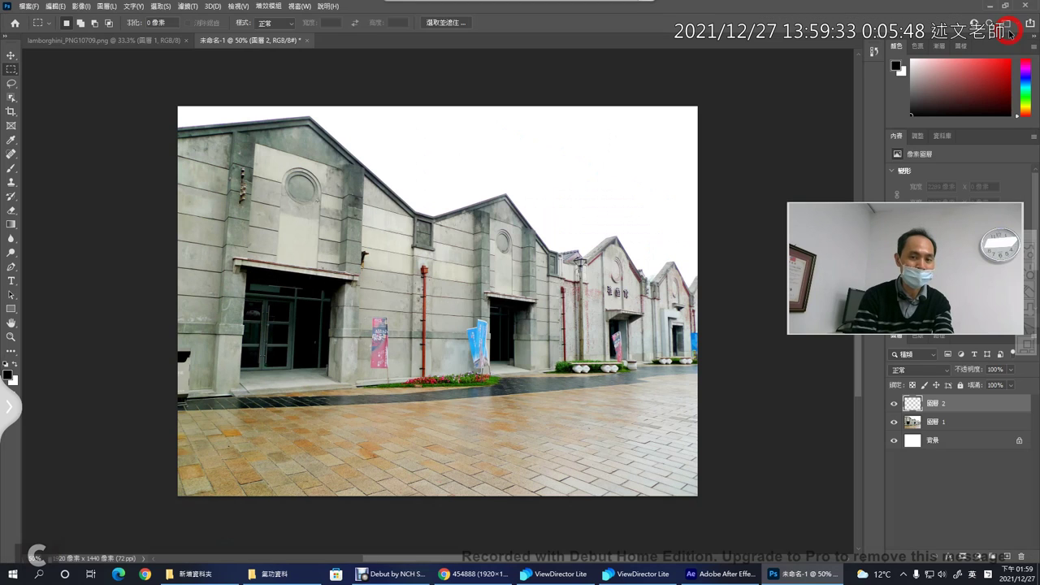
left_click_drag(883, 277, 855, 224)
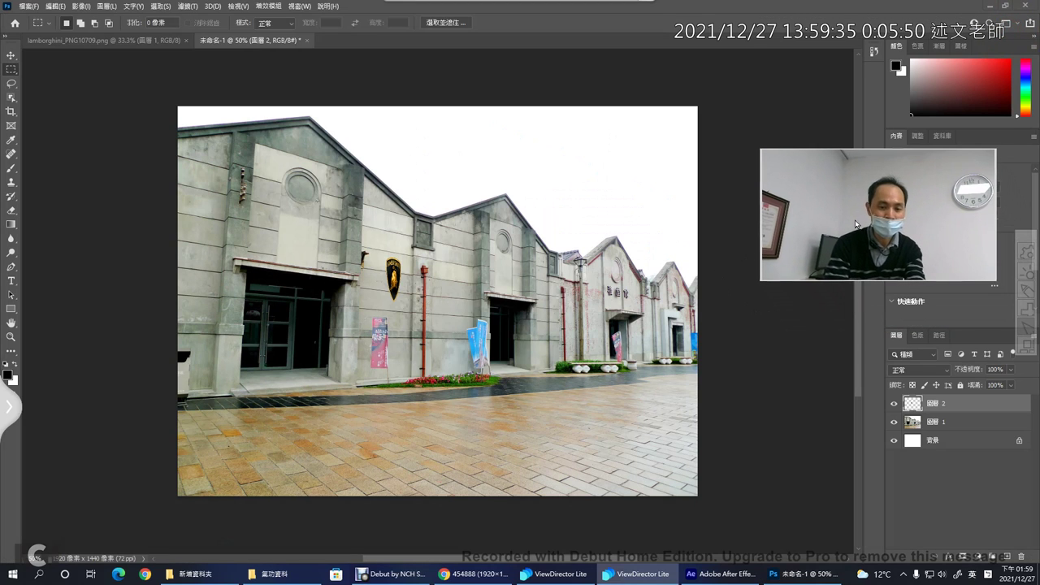
left_click(892, 406)
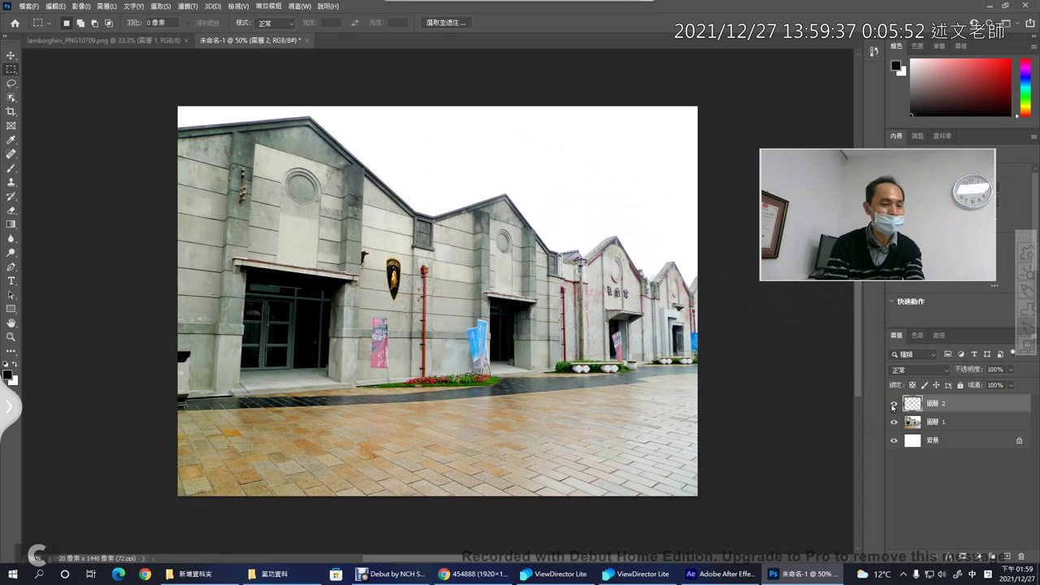
Step: Reshow Layer 2, keep the empty top layer targeted, and open the Filter menu
left_click(894, 405)
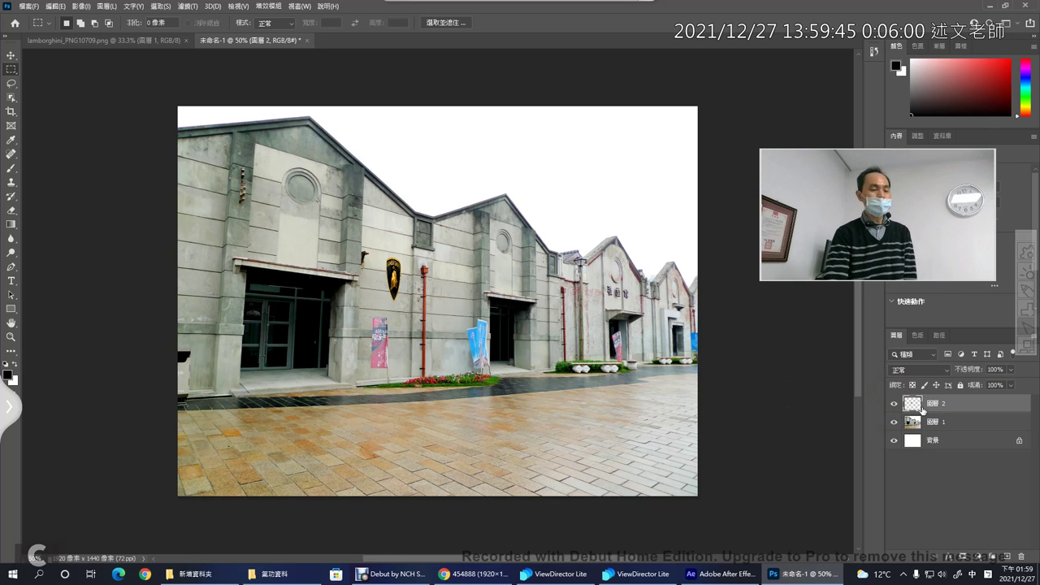
left_click(918, 405)
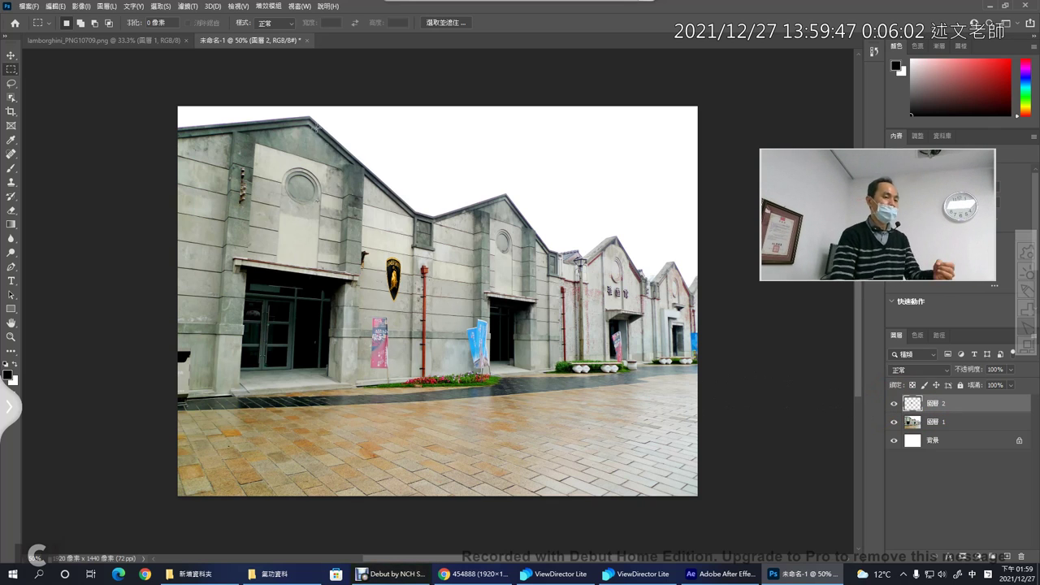
left_click(188, 7)
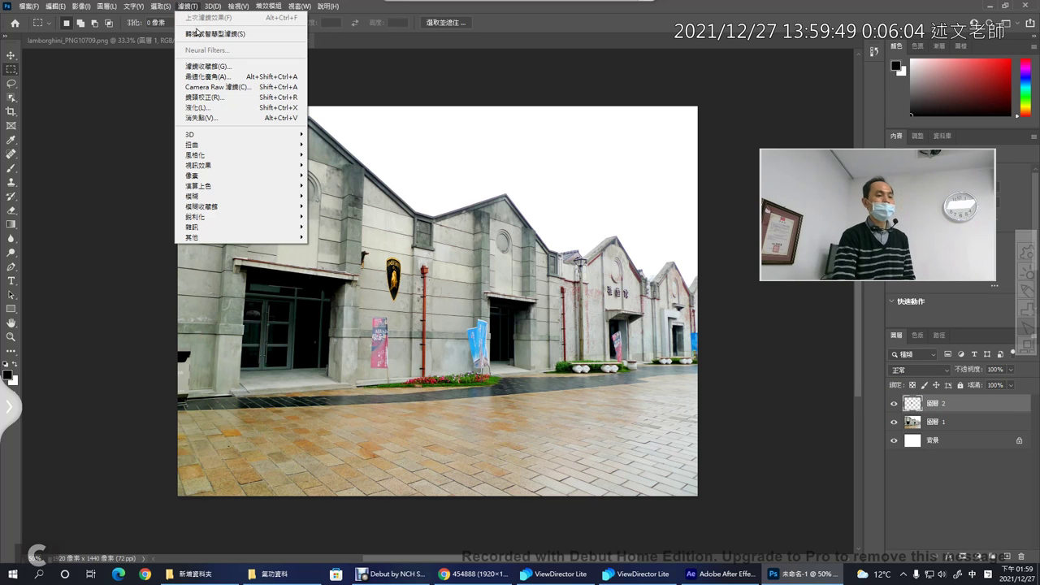
Step: Open Vanishing Point on the facade with the Stamp tool and Heal set to On
left_click(233, 118)
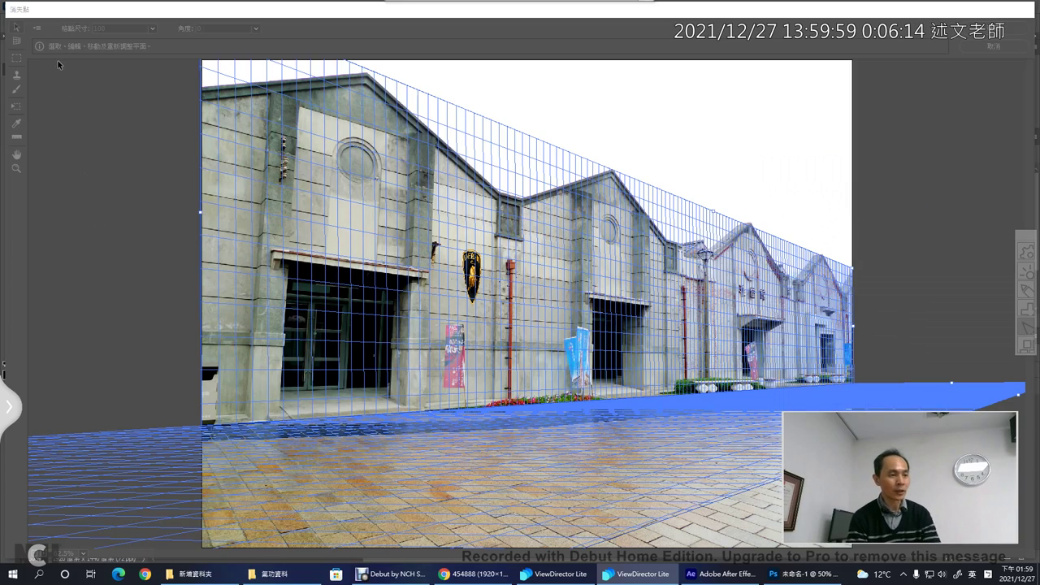
left_click(70, 12)
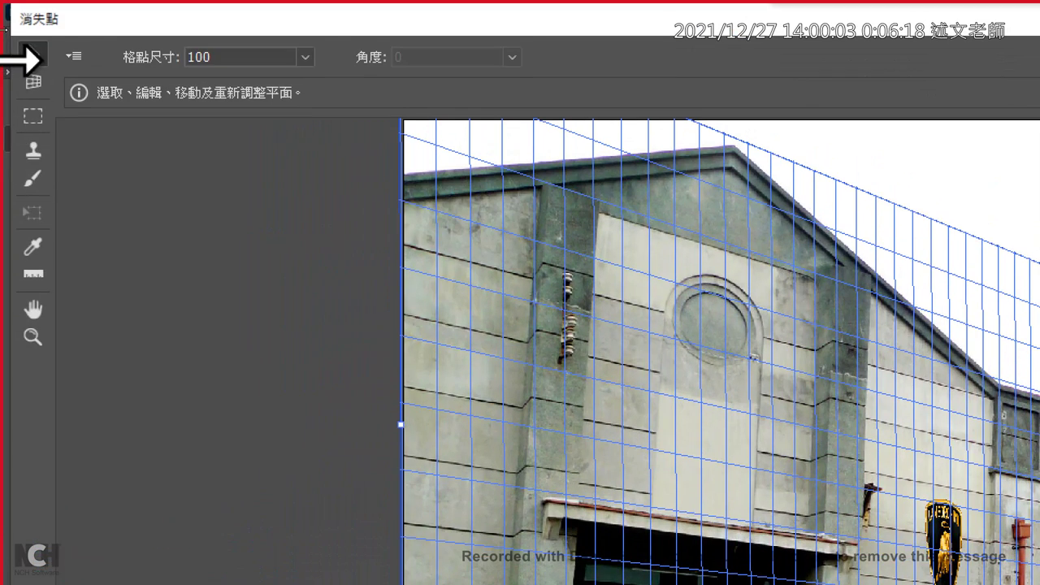
left_click(34, 153)
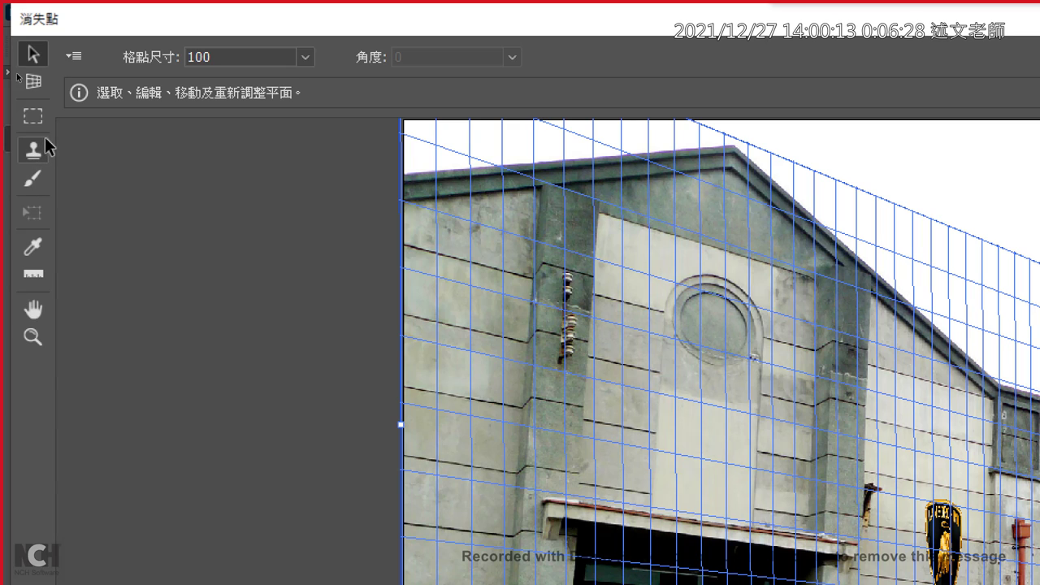
left_click(31, 160)
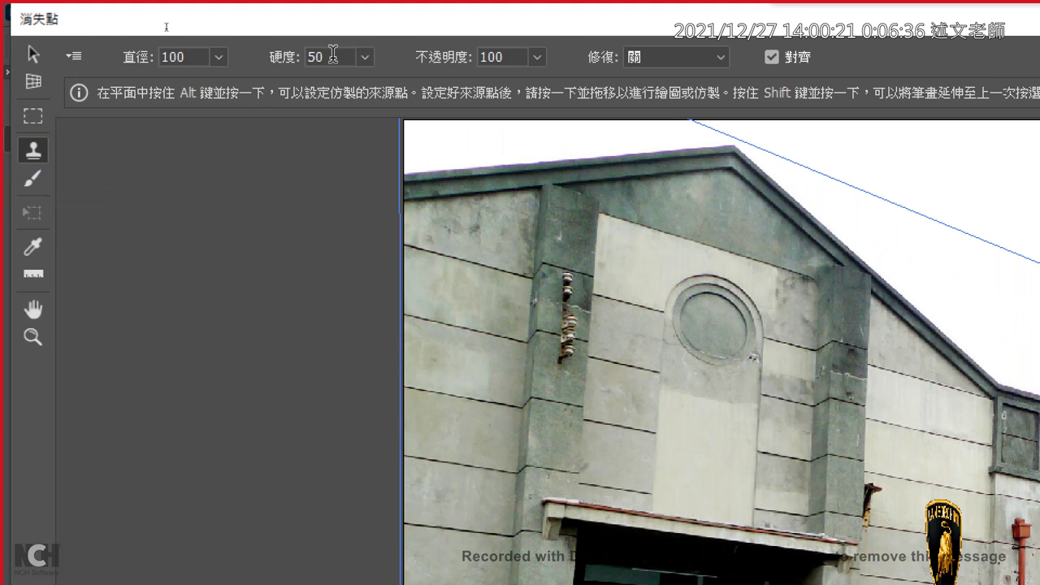
left_click(679, 58)
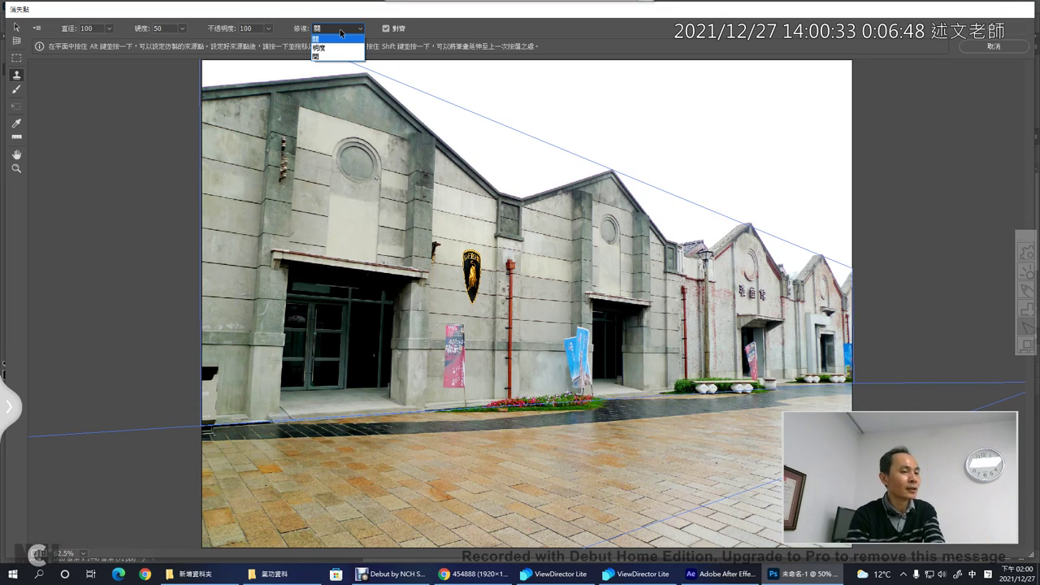
left_click(341, 57)
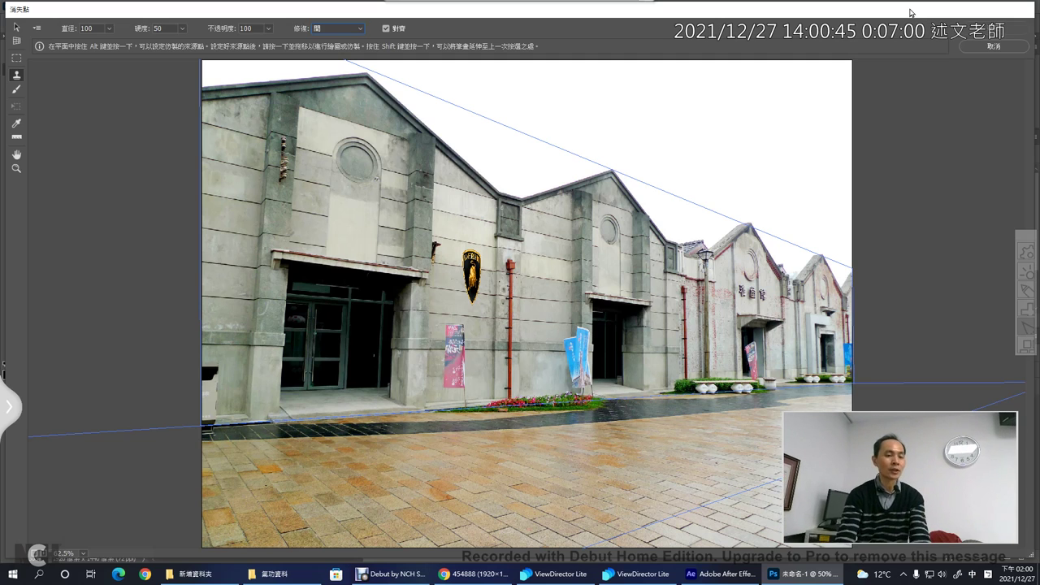
Step: Annotate the red drainpipes as source and the left column as destination, then clear the marks
left_click(1016, 283)
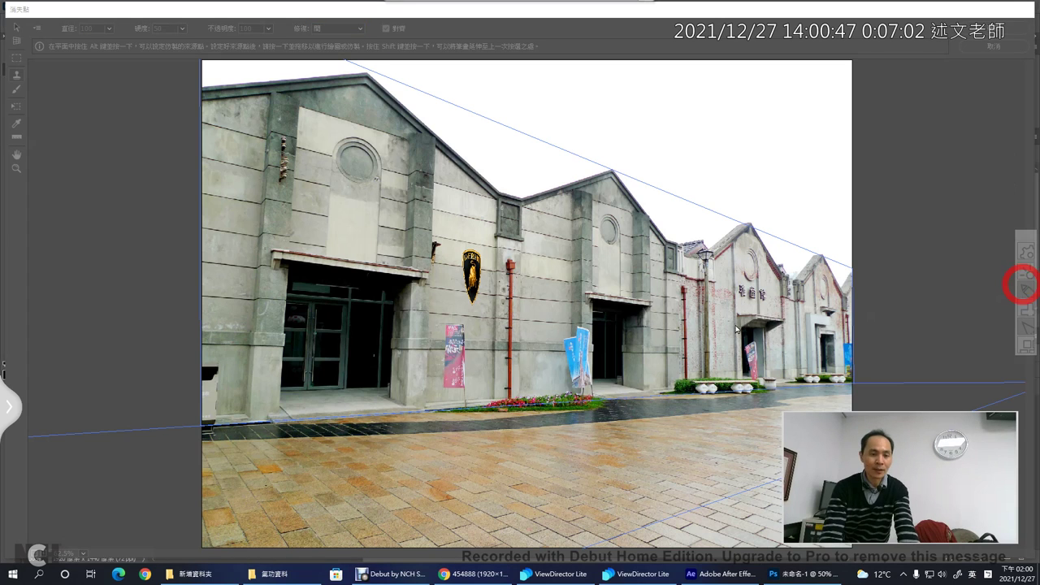
left_click_drag(510, 252, 532, 247)
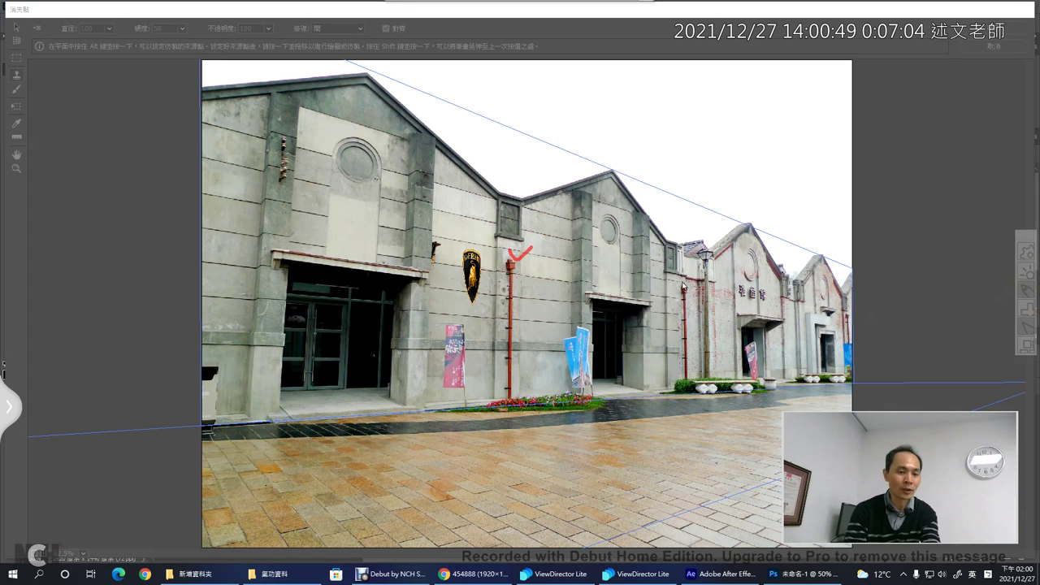
left_click_drag(684, 281, 697, 275)
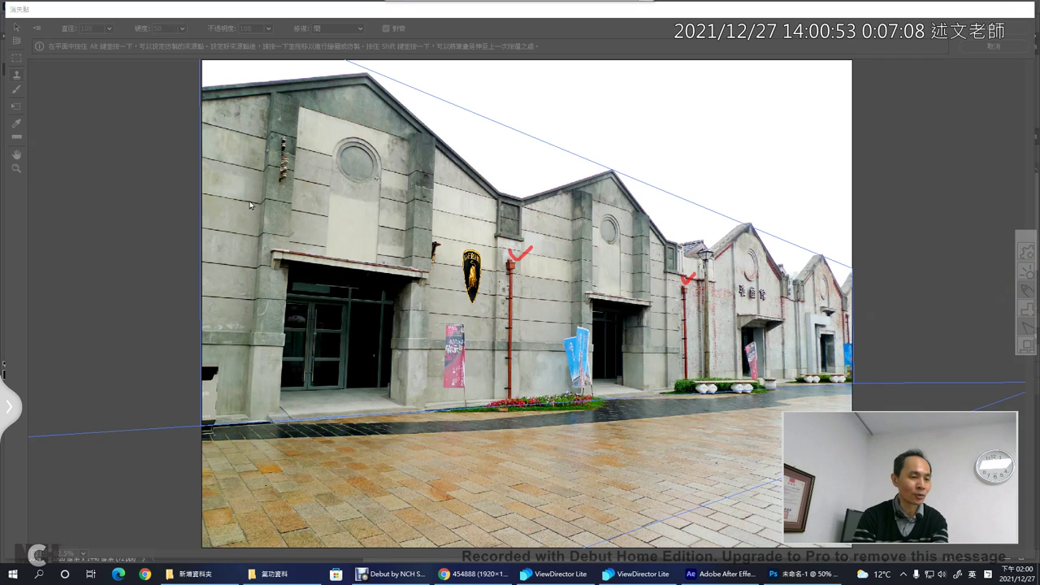
left_click_drag(270, 213, 290, 203)
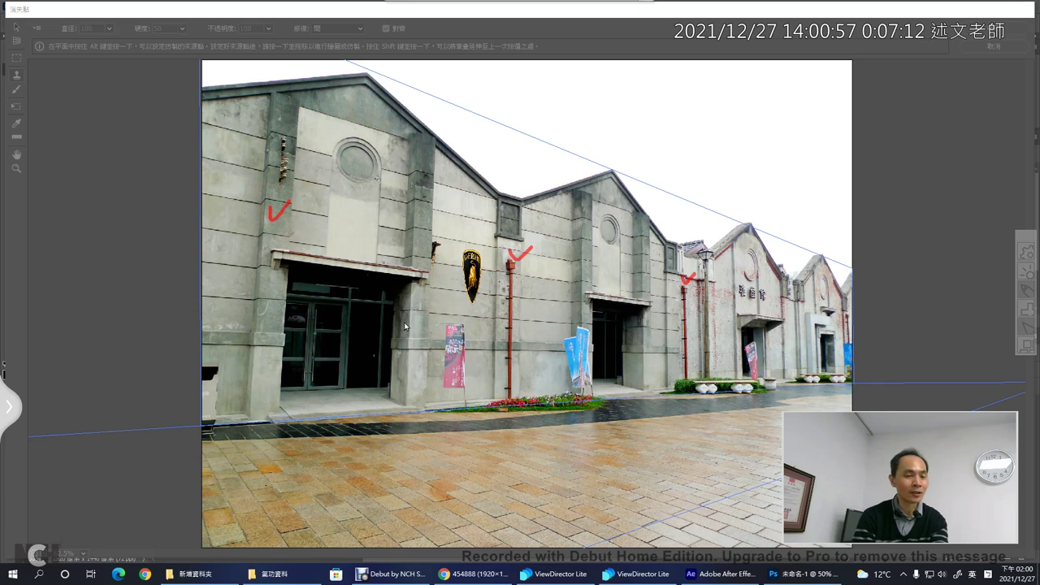
key("Escape")
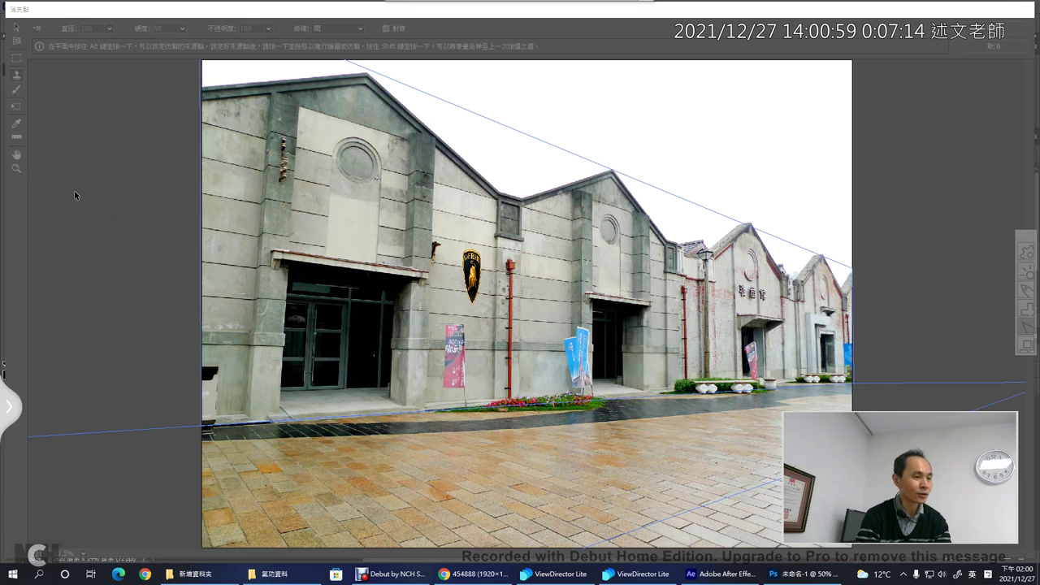
Step: Return to the perspective Stamp tool, ready to Alt-click a clone source
left_click(16, 74)
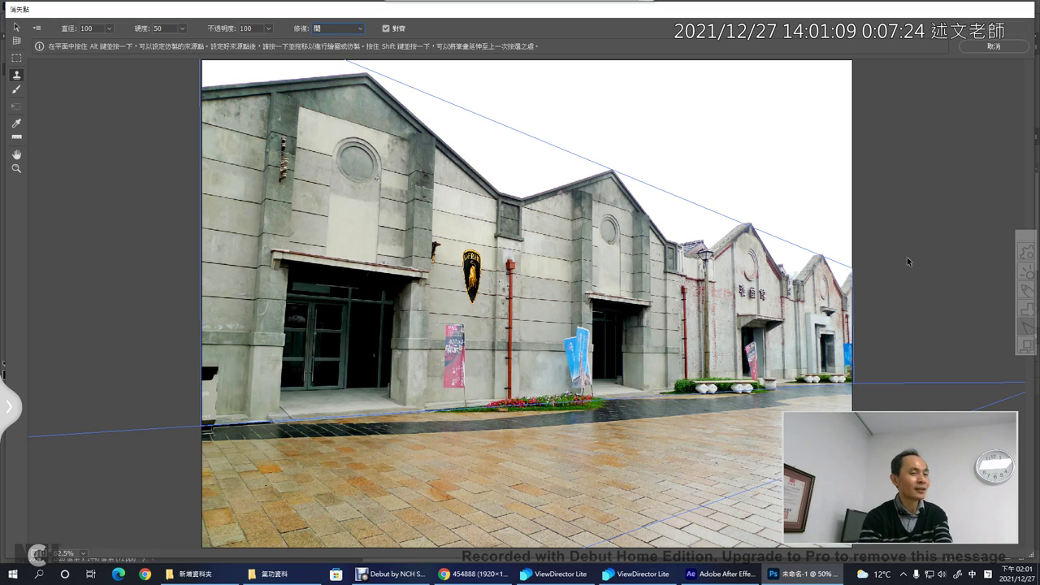
left_click(1025, 276)
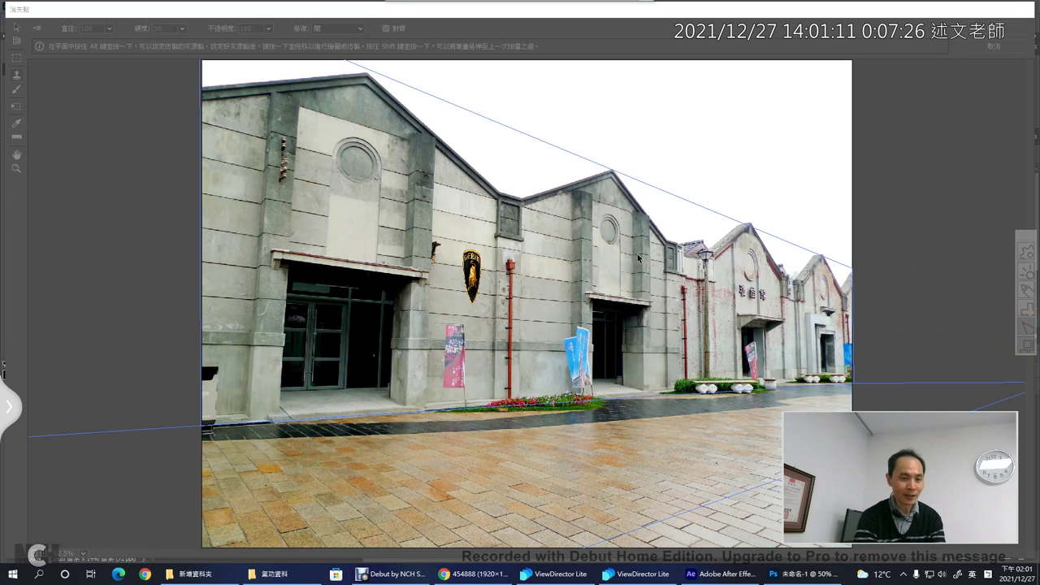
key("alt")
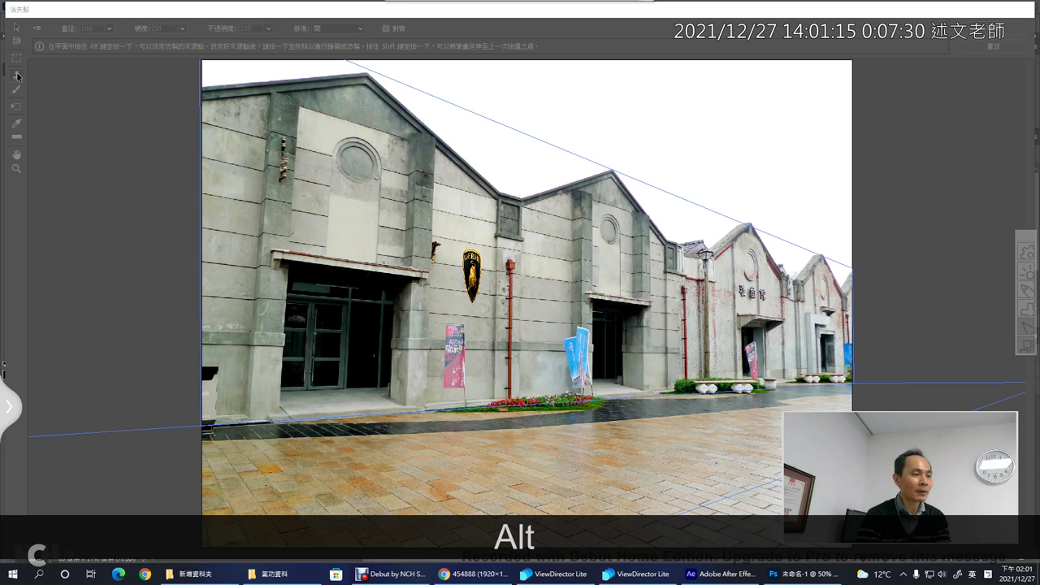
Step: Refocus the Vanishing Point window and switch to the Zoom tool for a closer facade view
left_click(511, 268, "alt")
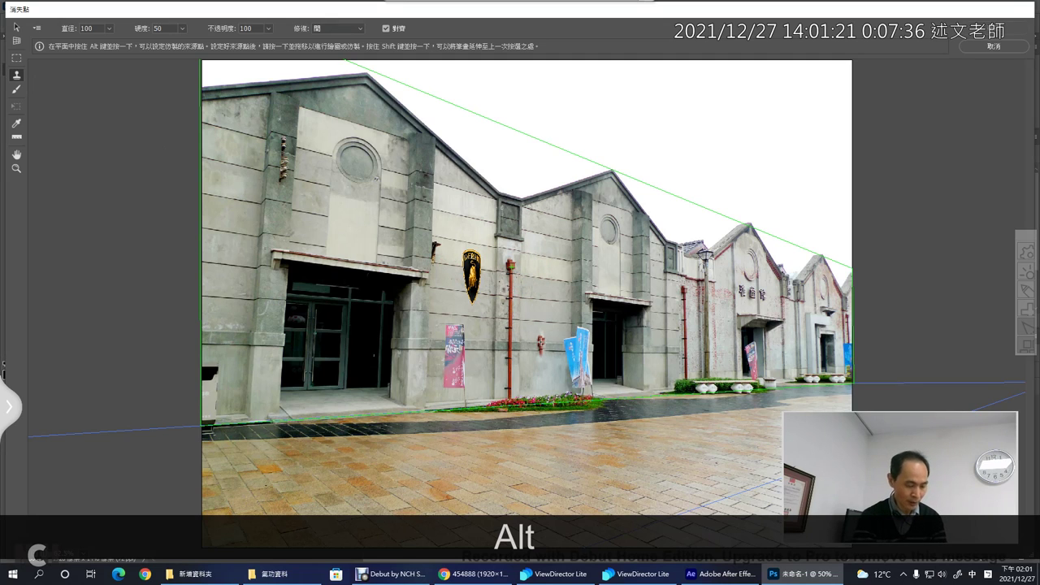
key("alt")
key("ctrl+alt+4")
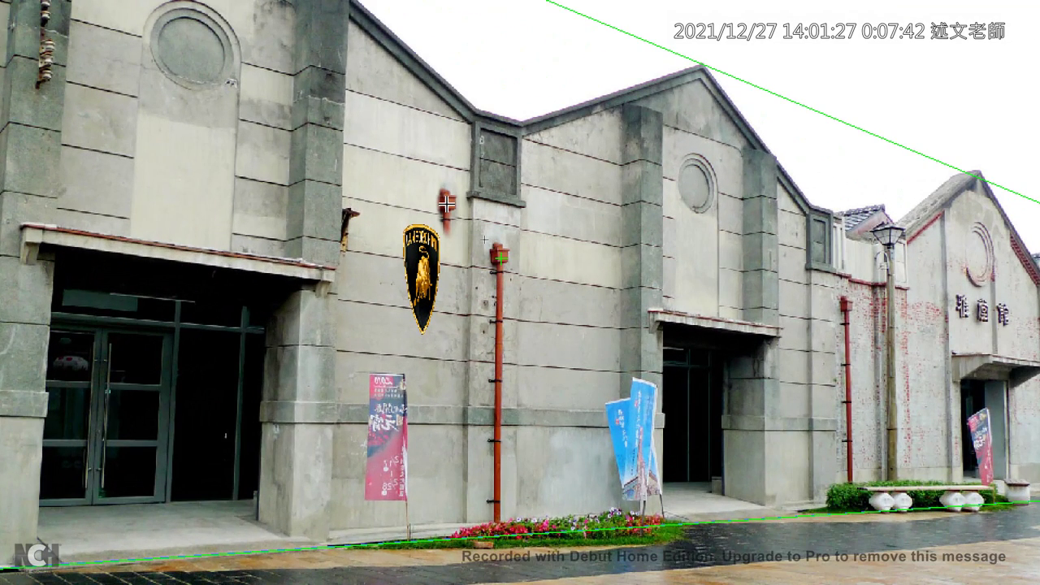
key("ctrl+4")
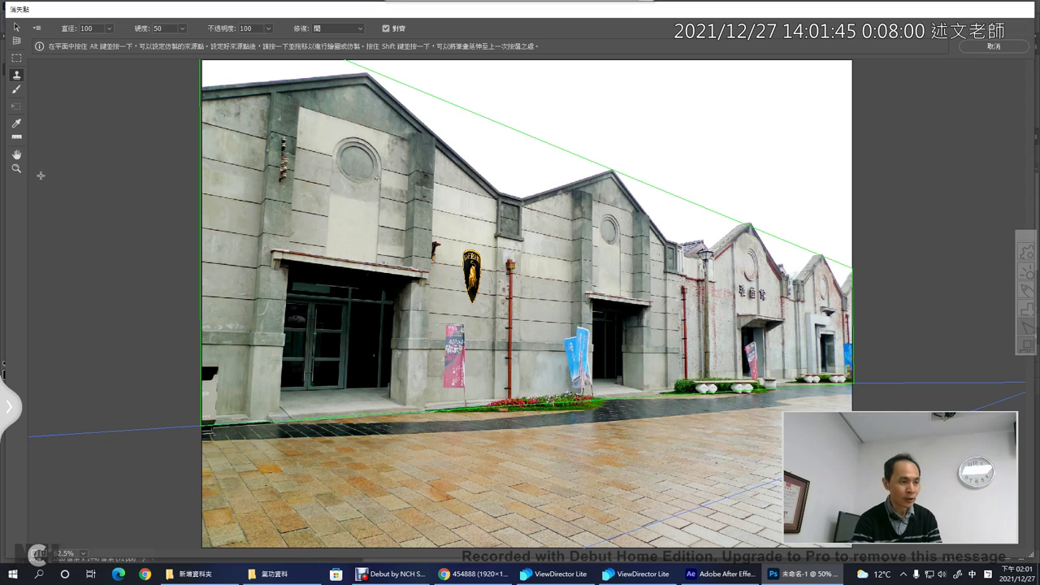
left_click(17, 168)
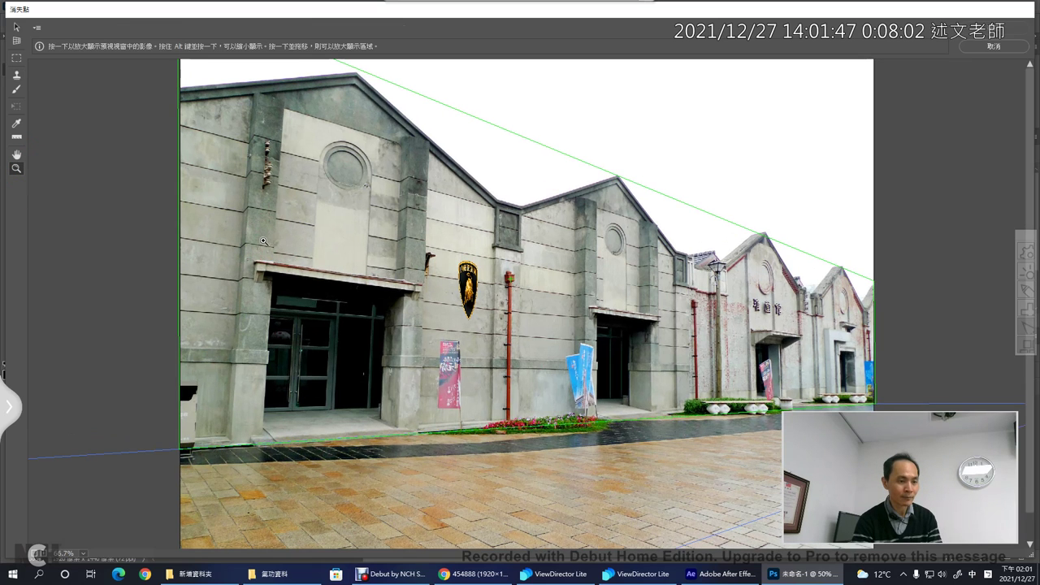
Step: Zoom and pan to the left column, then stamp the red drainpipe down it in perspective
left_click(264, 241)
key("space")
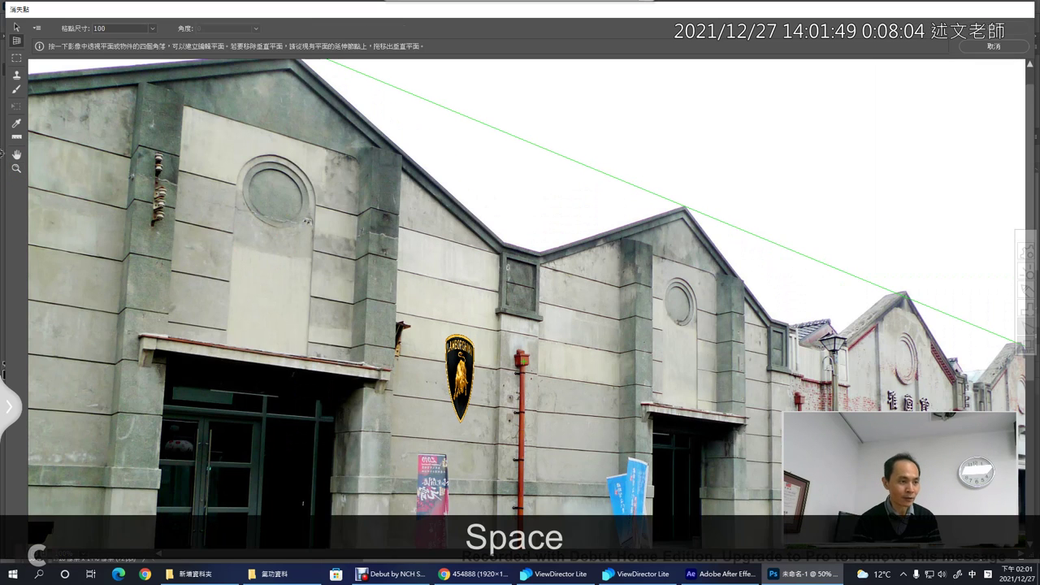
mouse_move(428, 282)
left_mouse_down()
mouse_move(428, 260)
mouse_move(484, 191)
left_mouse_up()
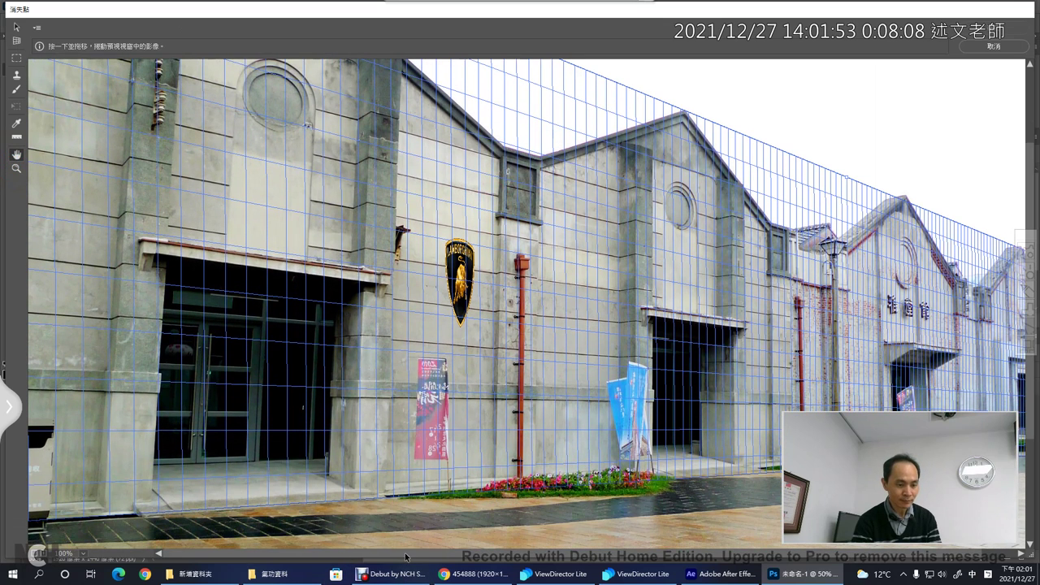
left_click(16, 74)
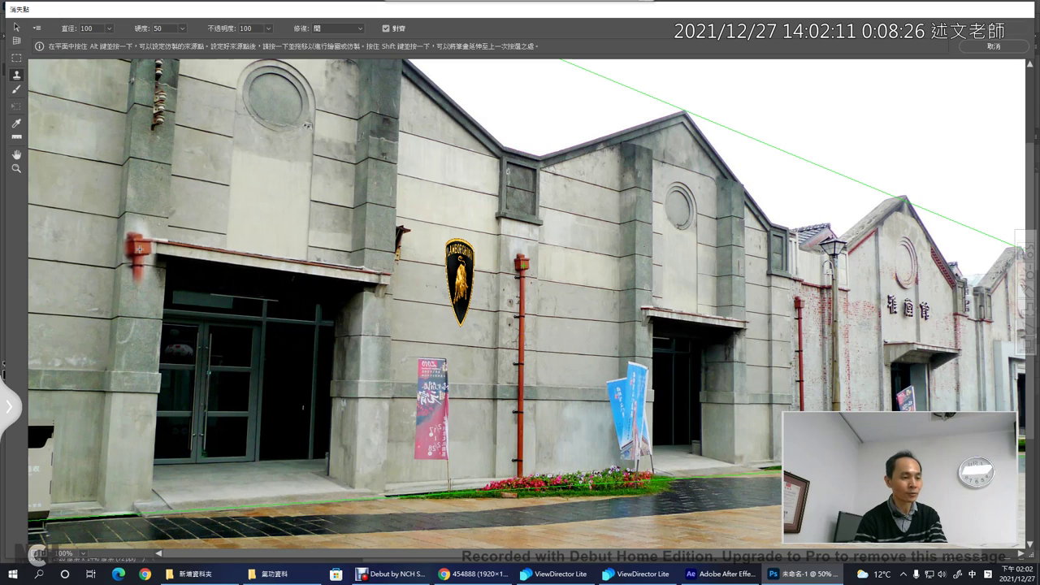
mouse_move(139, 249)
left_mouse_down()
mouse_move(118, 486)
mouse_move(139, 460)
left_mouse_up()
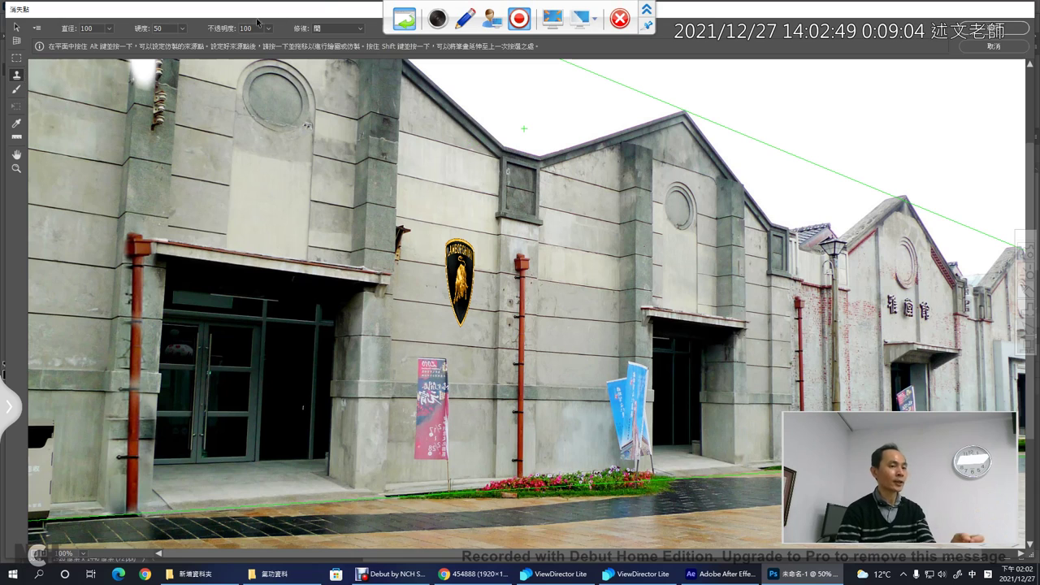
Step: Turn healing on and clone wall texture across the rectangular upper-wall patch
left_click(345, 28)
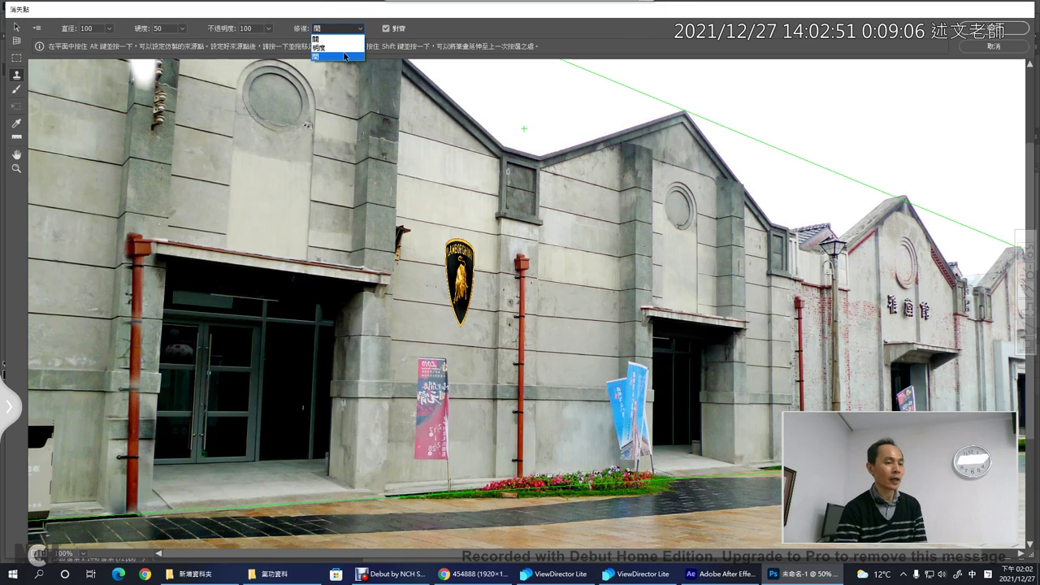
left_click(345, 58)
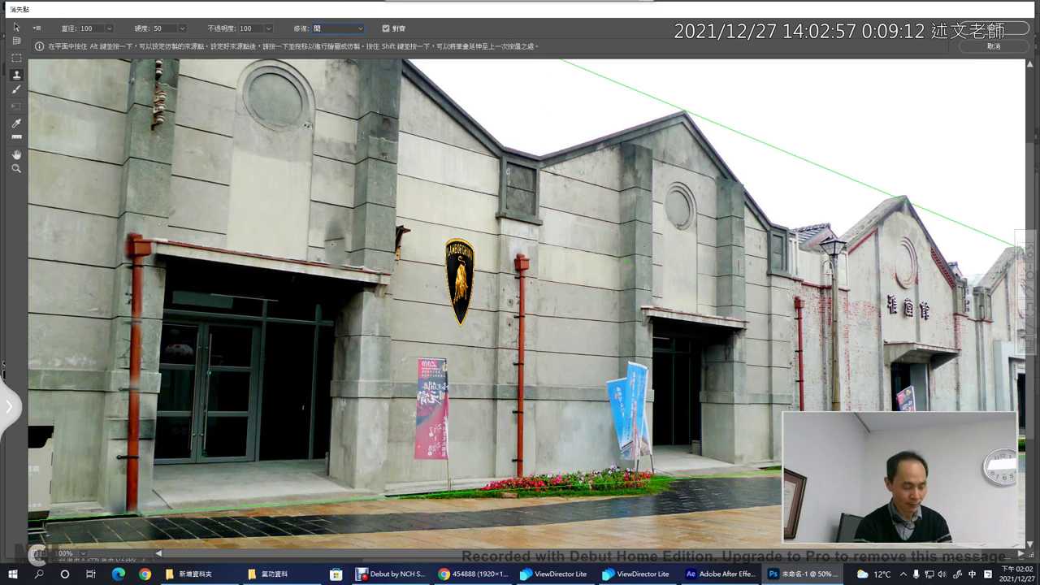
key("ctrl+4")
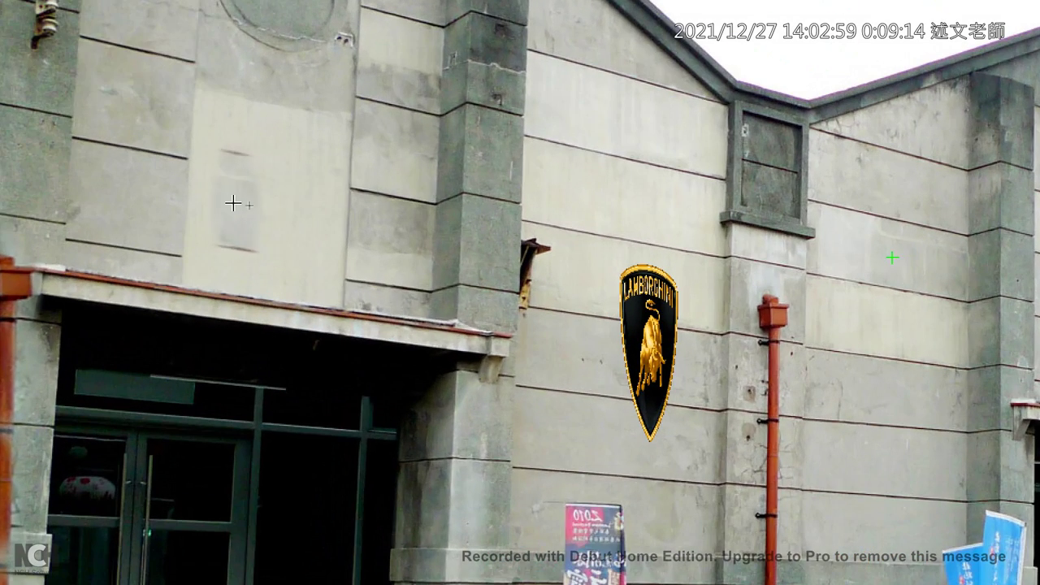
mouse_move(233, 202)
left_mouse_down()
mouse_move(227, 128)
mouse_move(302, 178)
mouse_move(301, 204)
mouse_move(292, 200)
left_mouse_up()
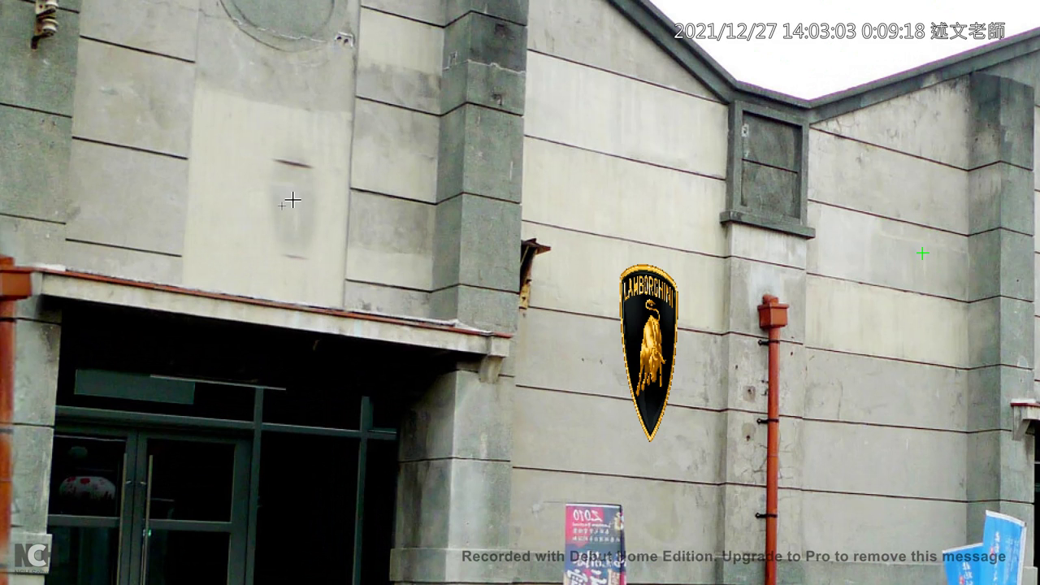
key("ctrl+4")
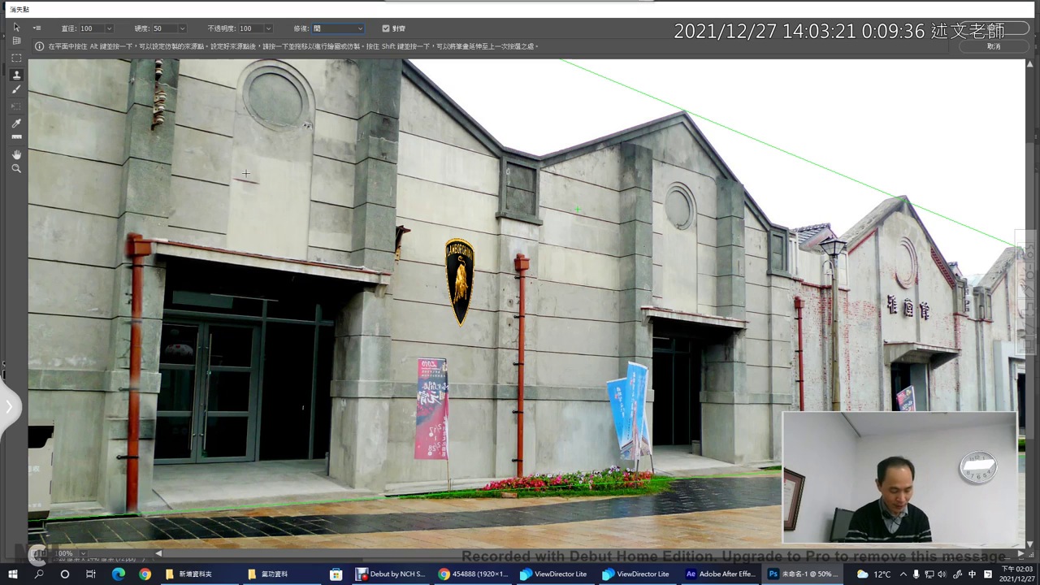
Step: Set a new wall source, stamp over the patch with Heal off, and apply the edits
key("alt")
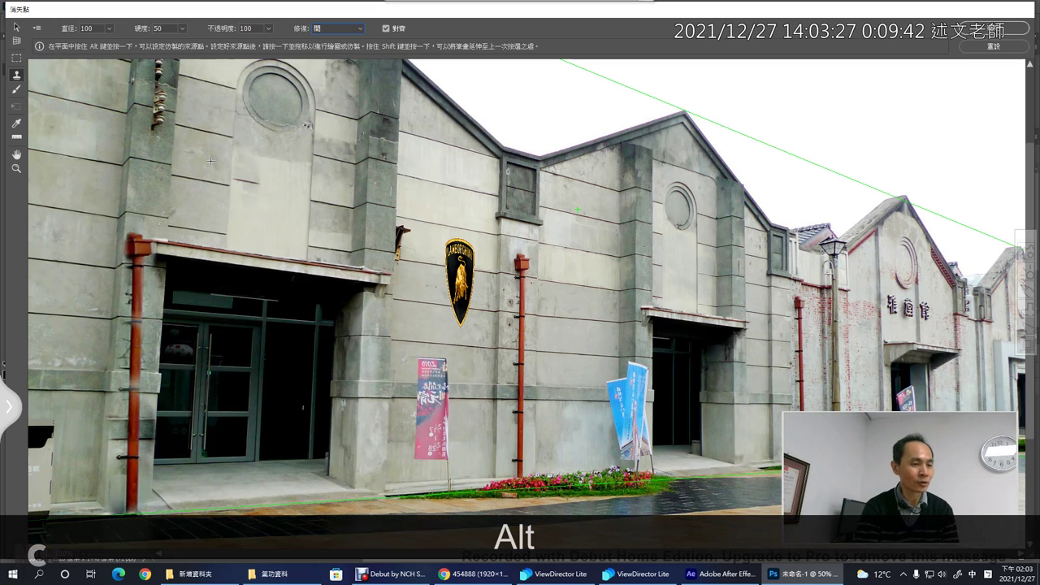
left_click(210, 161, "alt")
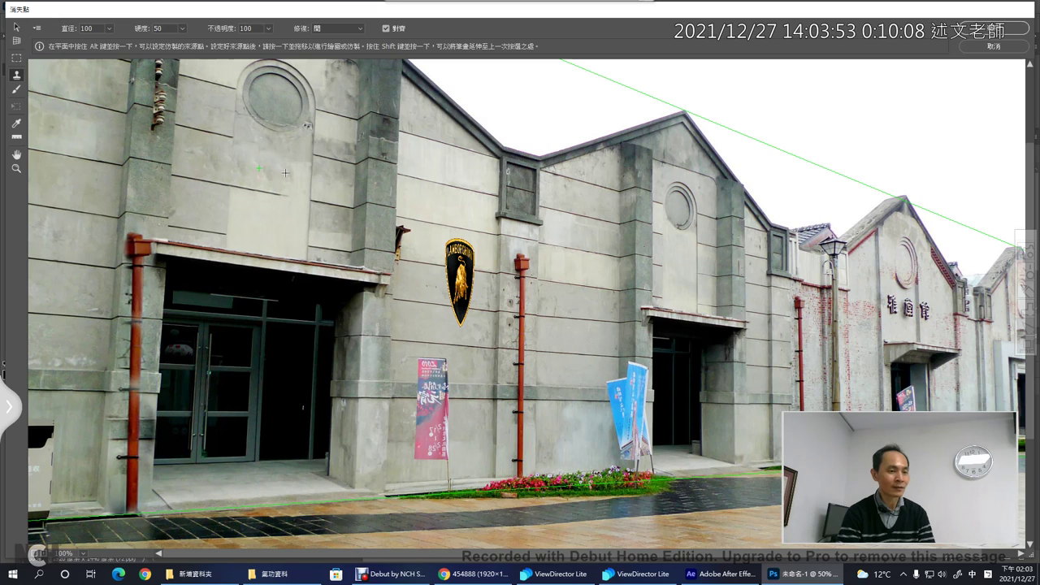
left_click(286, 177)
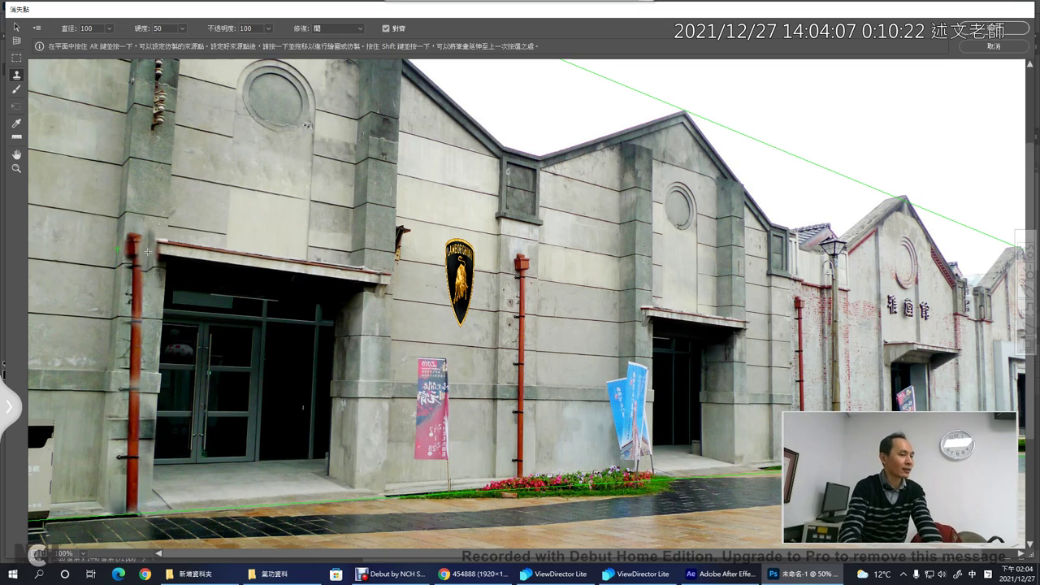
left_click(329, 30)
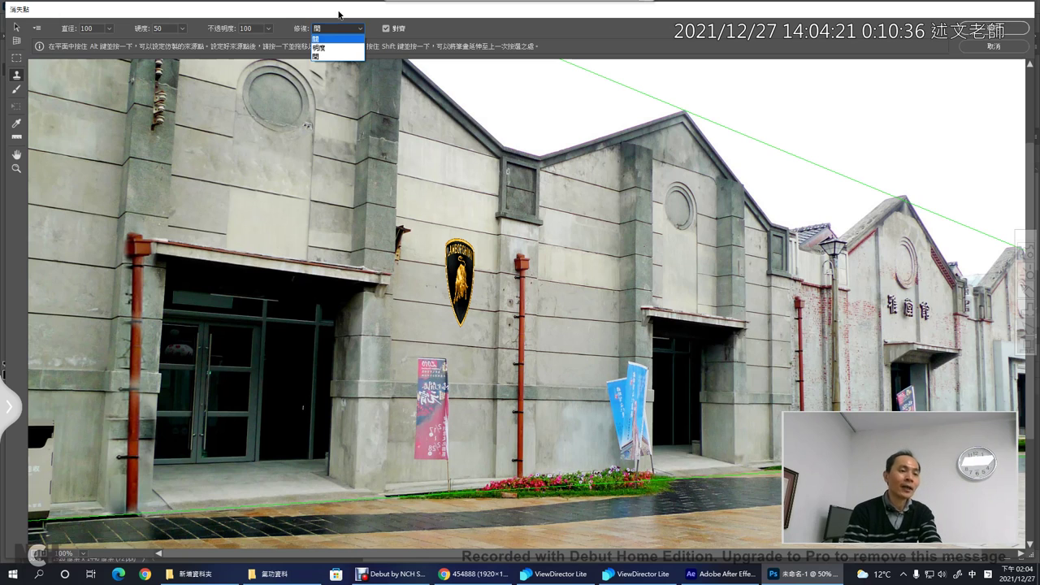
left_click(339, 15)
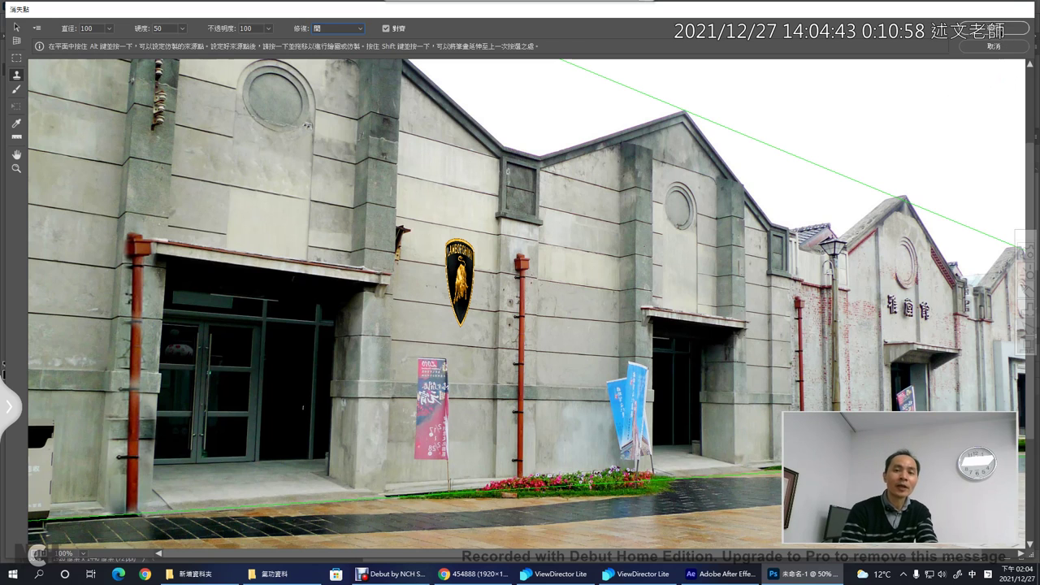
left_click(992, 29)
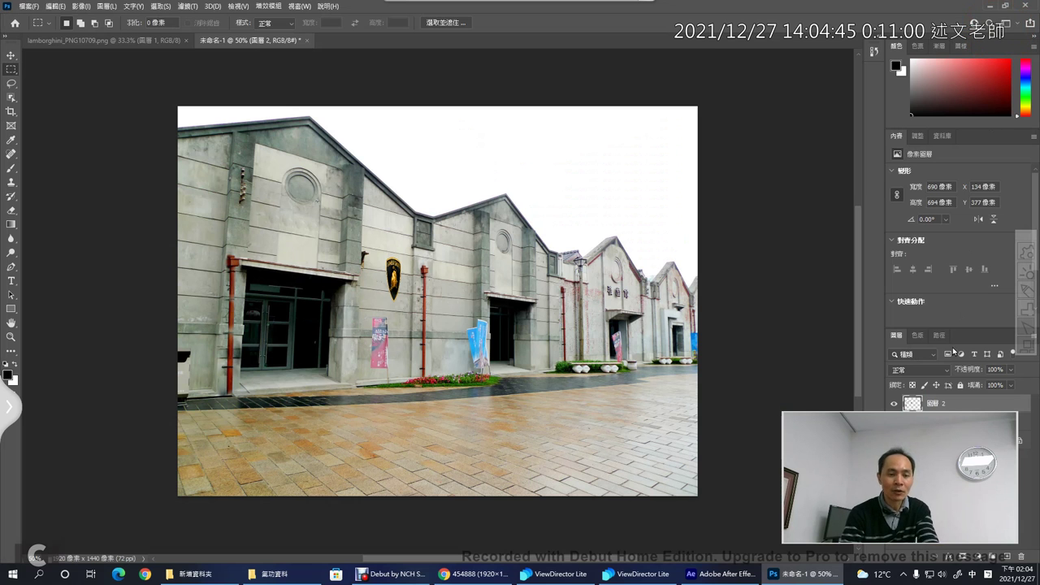
Step: Toggle Layer 2's visibility repeatedly to compare the cloned pipe and shield with the original wall
mouse_move(915, 453)
left_mouse_down()
mouse_move(771, 420)
mouse_move(187, 451)
mouse_move(158, 464)
left_mouse_up()
left_click(893, 402)
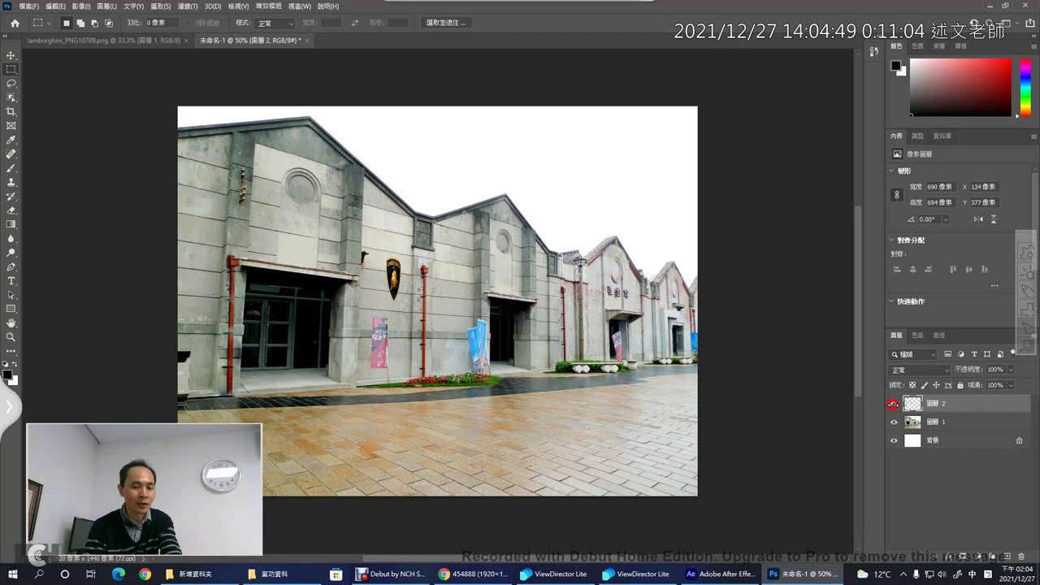
left_click(893, 403)
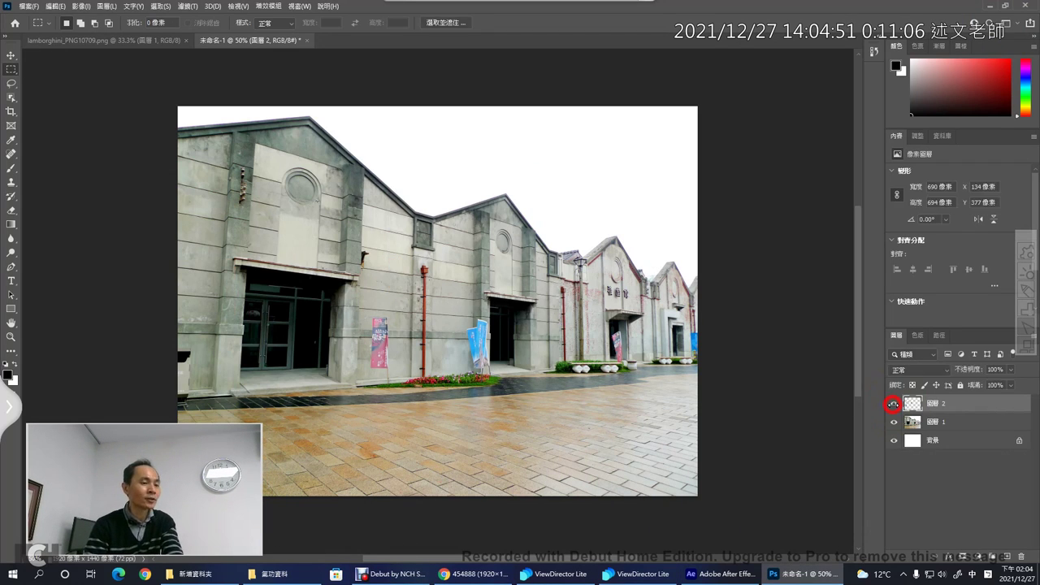
left_click(894, 402)
left_click(894, 402)
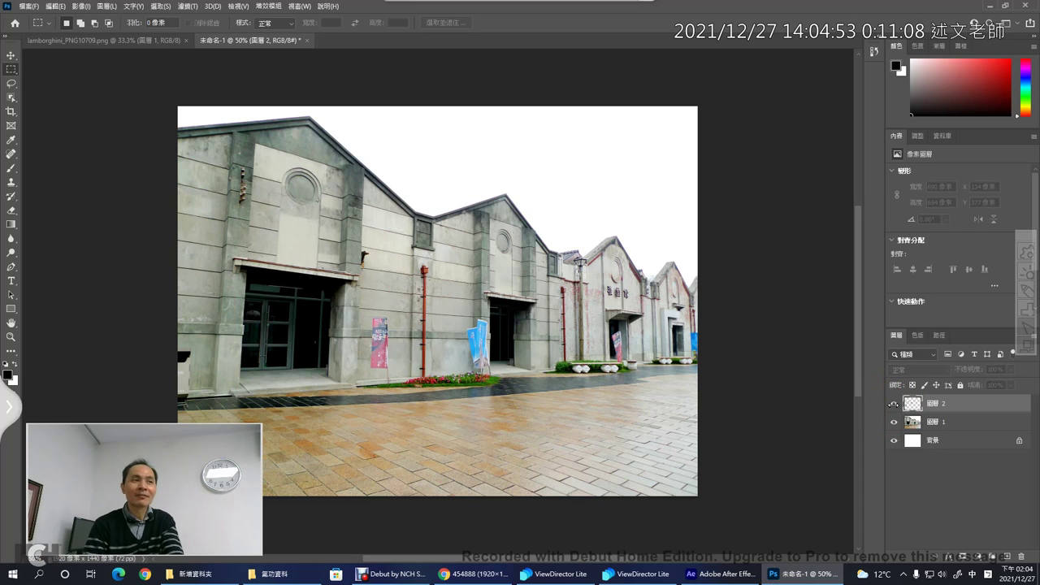
left_click(894, 403)
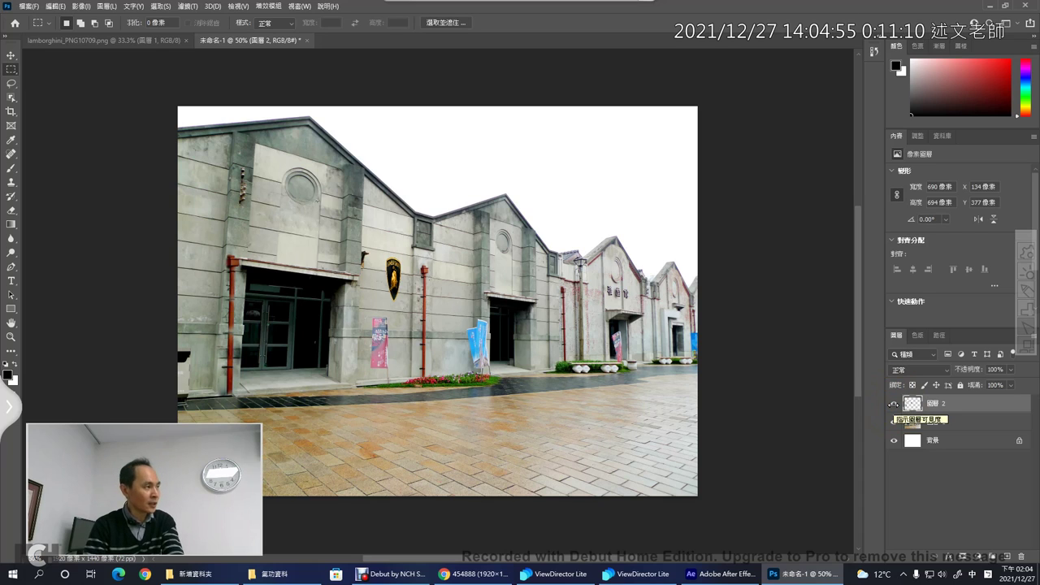
left_click(894, 403)
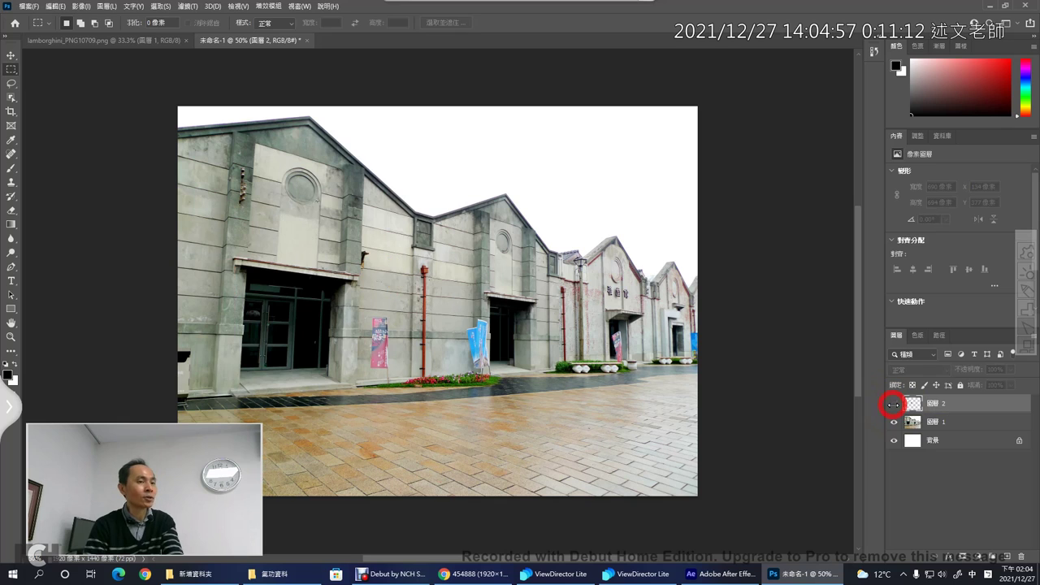
left_click(894, 403)
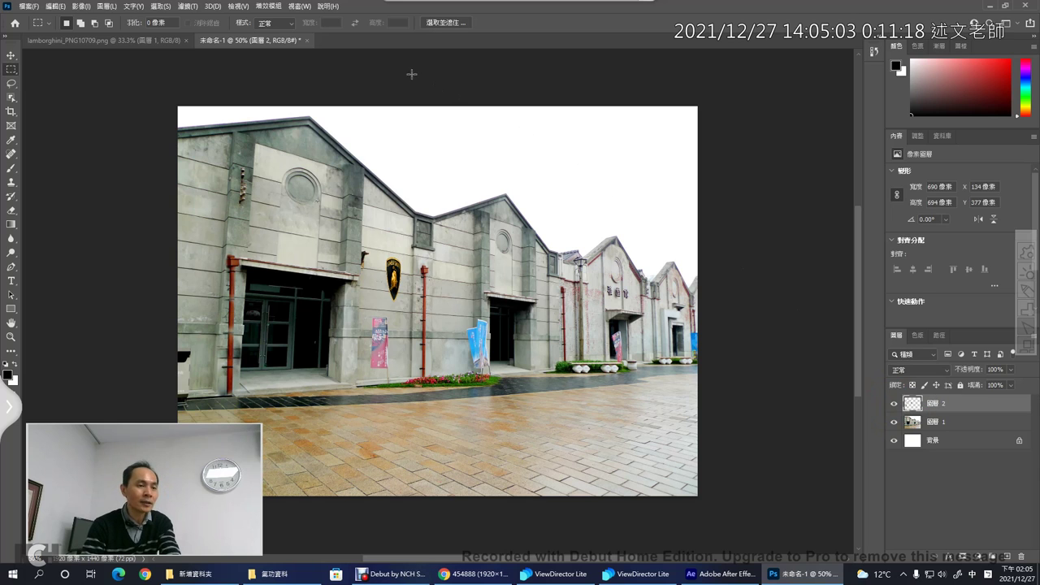
left_click(192, 7)
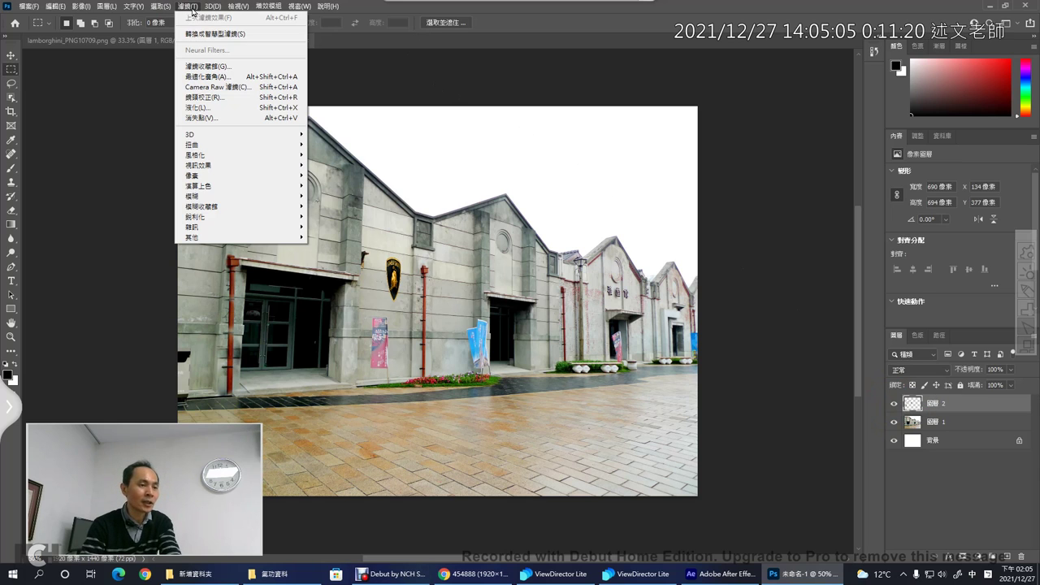
left_click(201, 118)
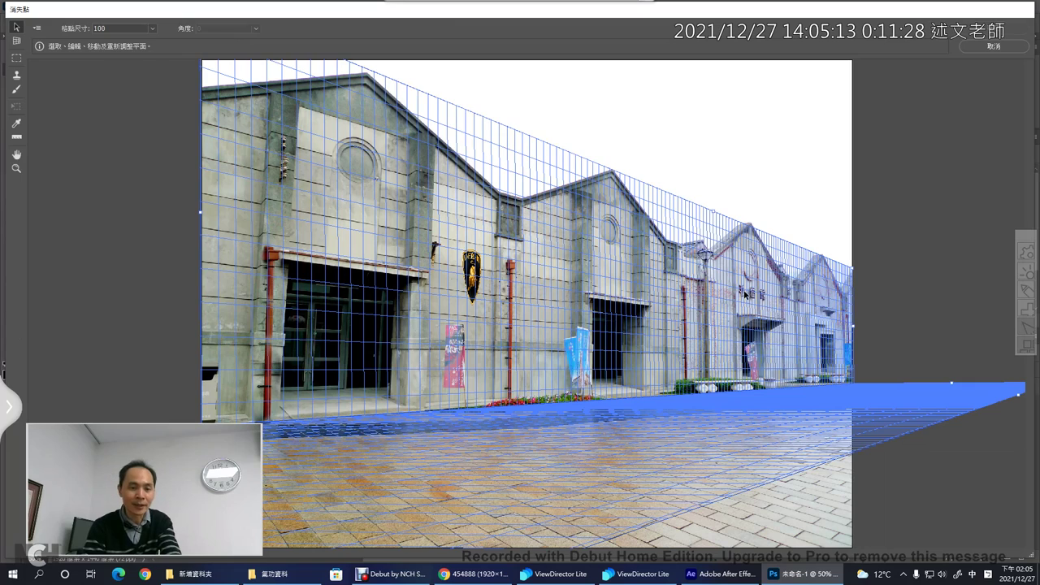
left_click(17, 169)
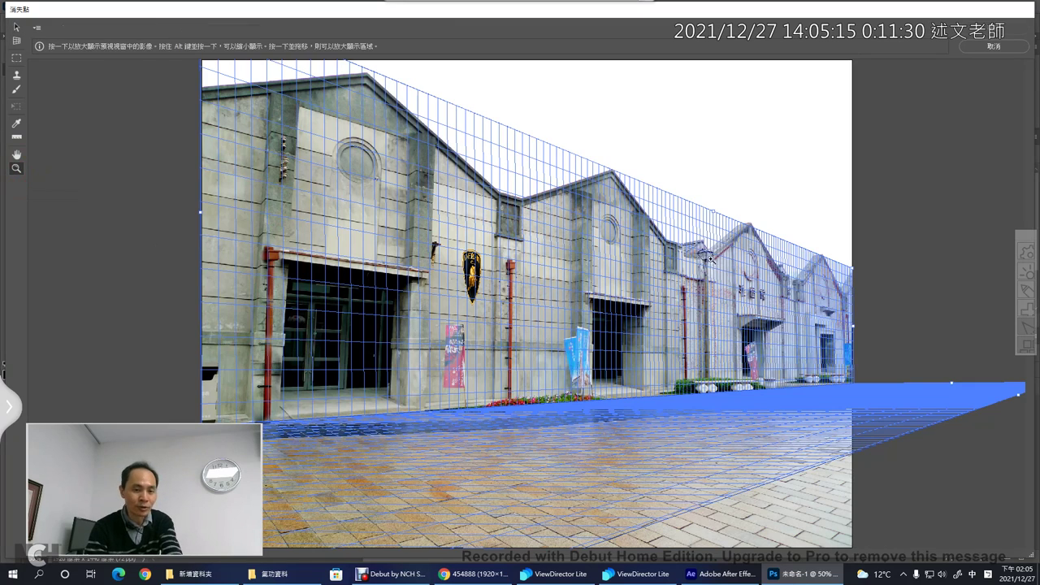
left_click(770, 297)
left_click(770, 298)
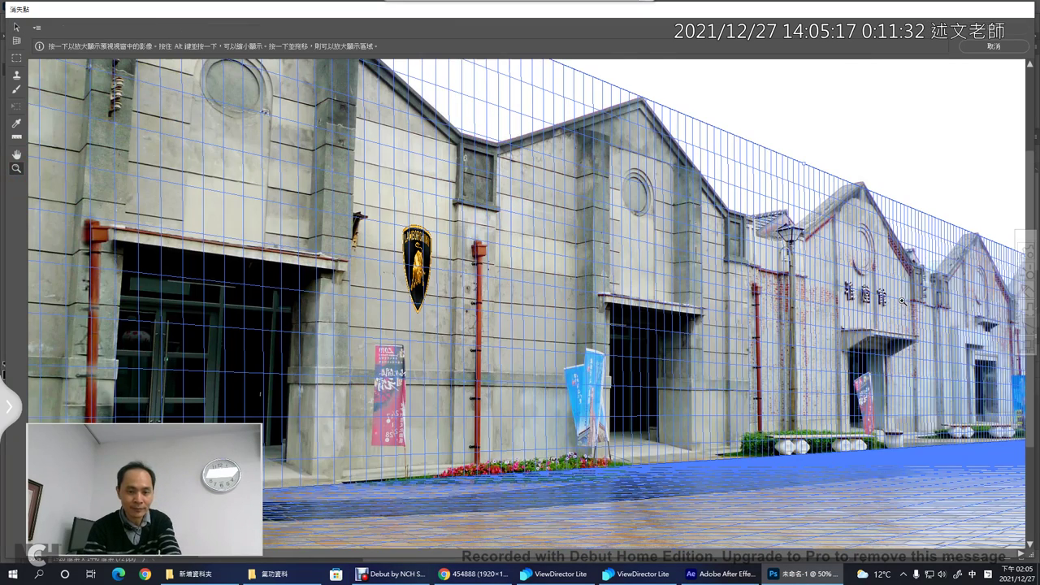
left_click(902, 300)
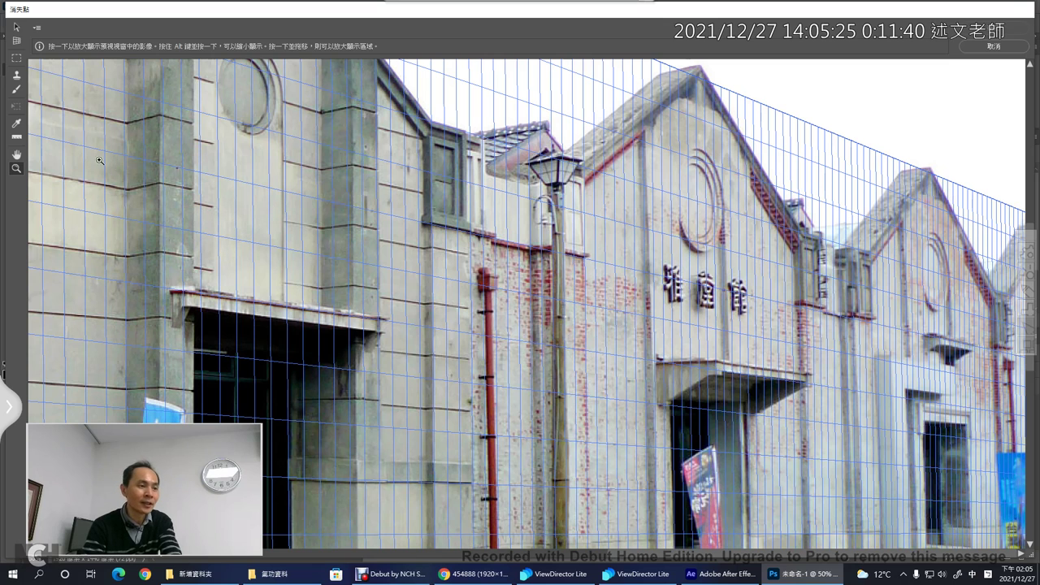
left_click(16, 74)
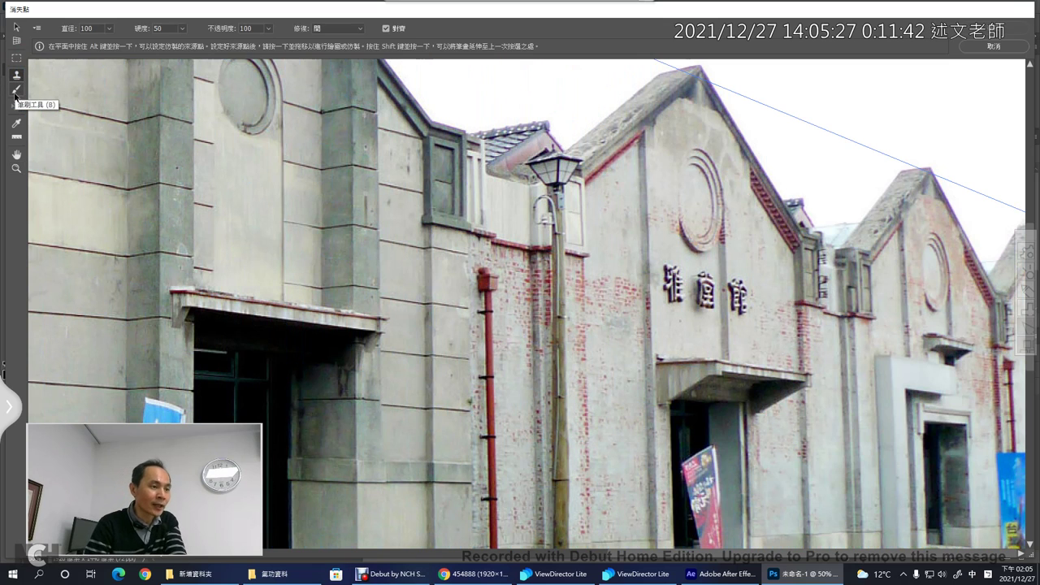
left_click(16, 89)
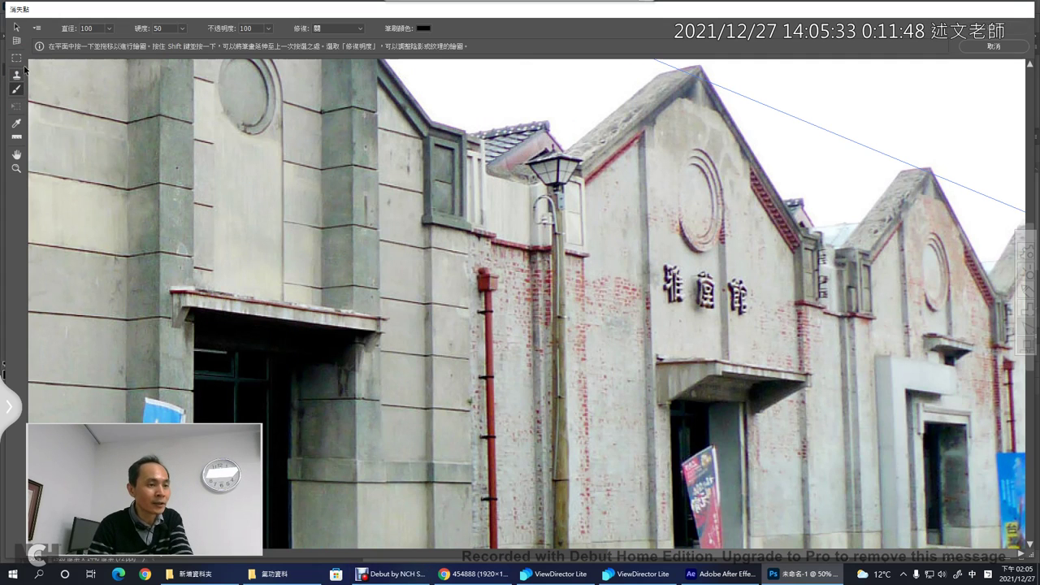
left_click(16, 77)
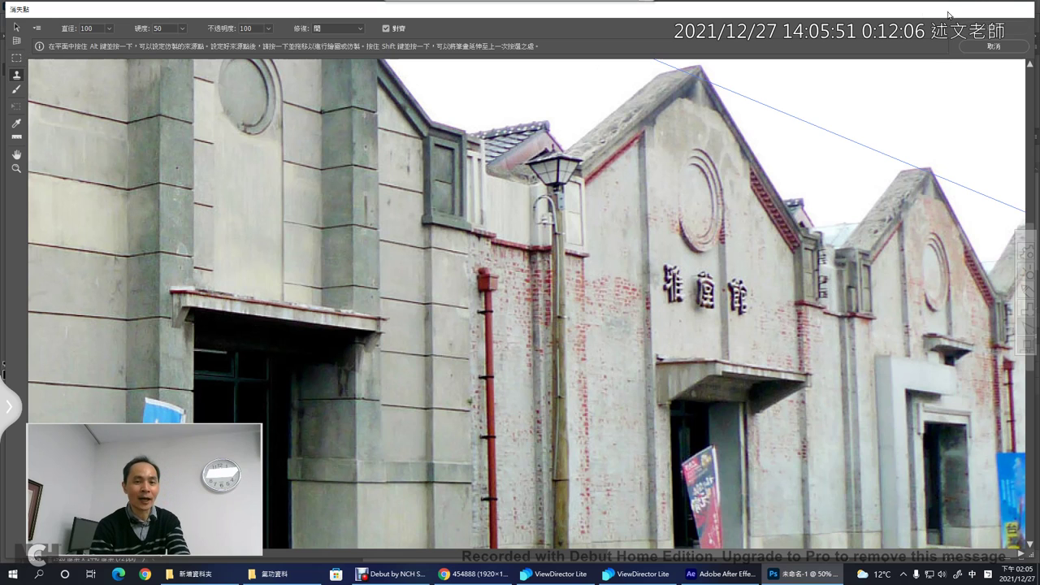
left_click(996, 47)
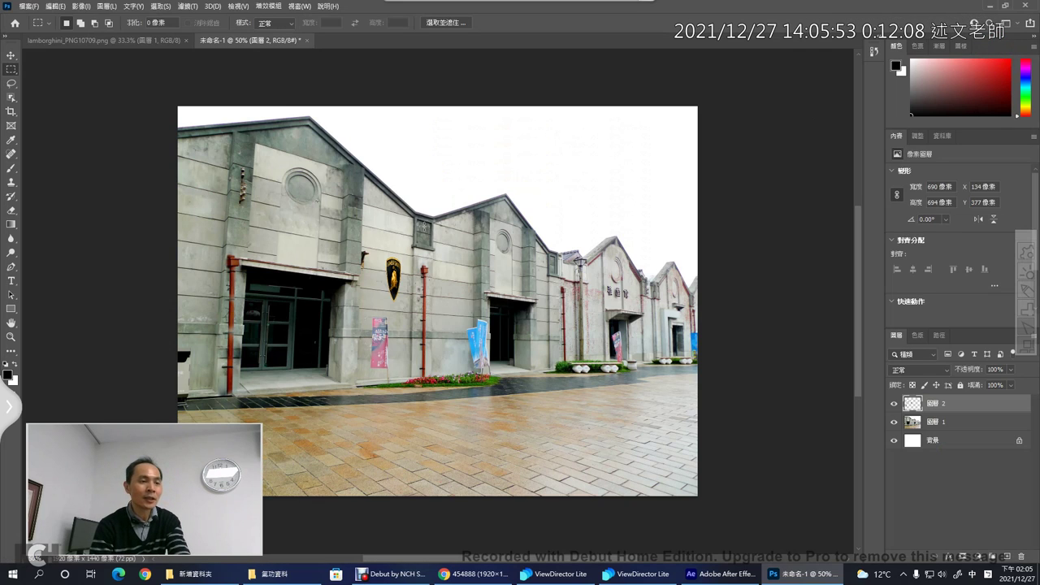